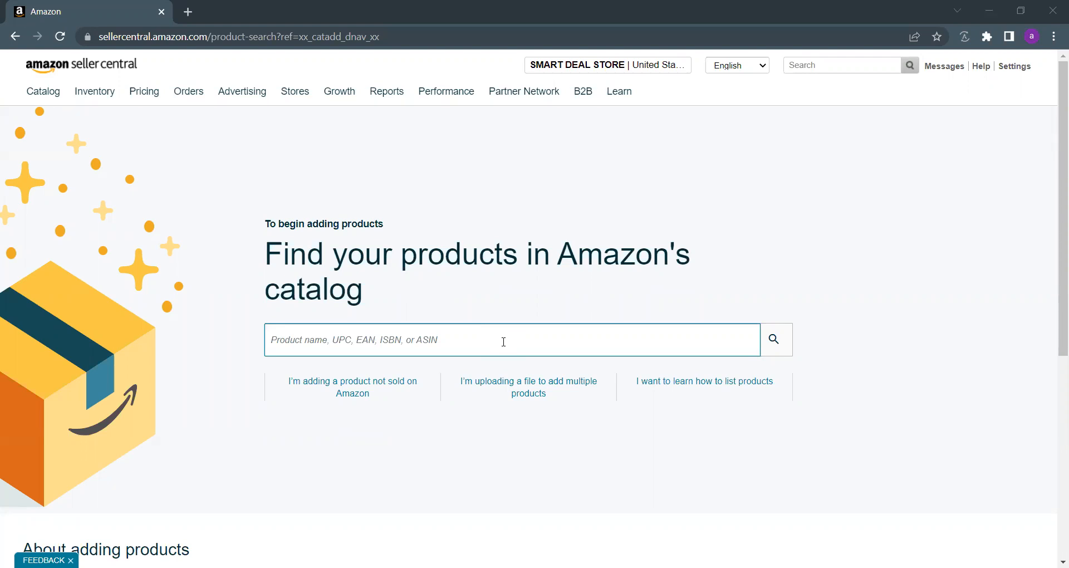
# Step: Search the catalog for ASIN B077N98YZY and check the listing limitations of the matching product
pyautogui.click(433, 332)
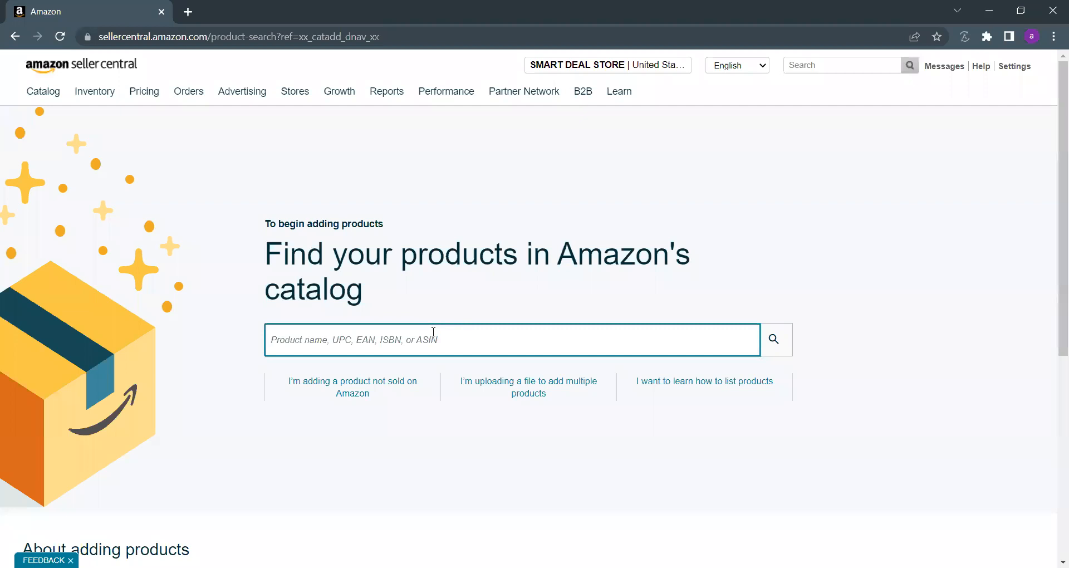
pyautogui.write('B077N98YZY')
pyautogui.press('Return')
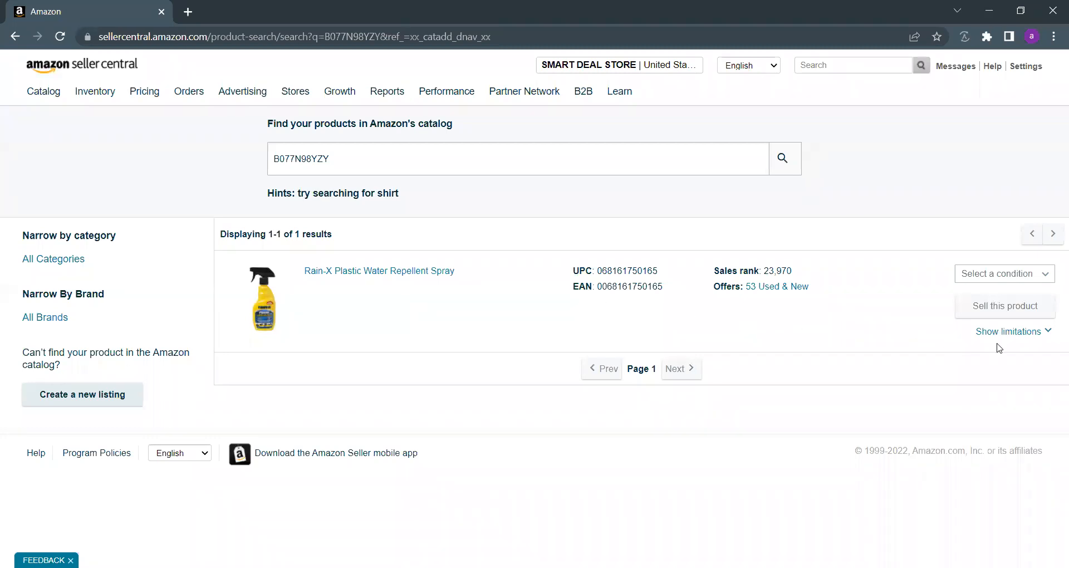
pyautogui.click(1016, 332)
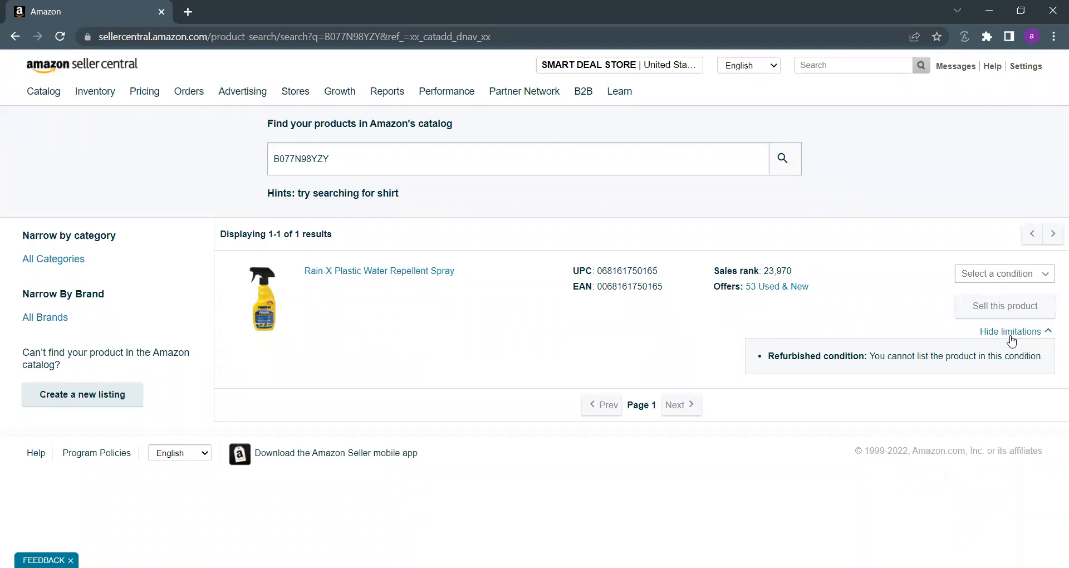
pyautogui.click(1012, 334)
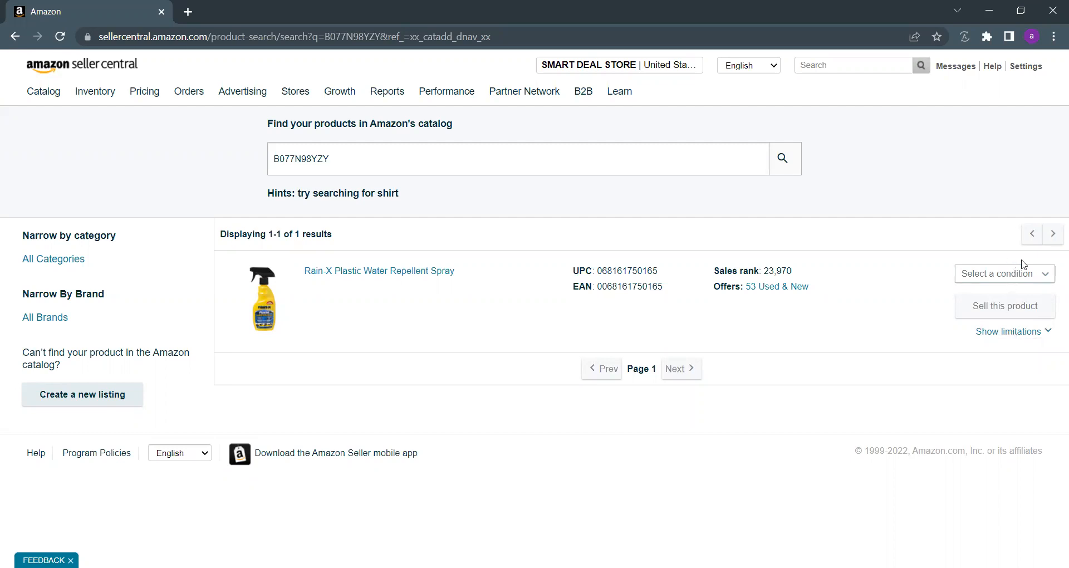
# Step: Choose the New condition for the Rain-X Plastic Water Repellent Spray and start selling this product
pyautogui.click(1033, 283)
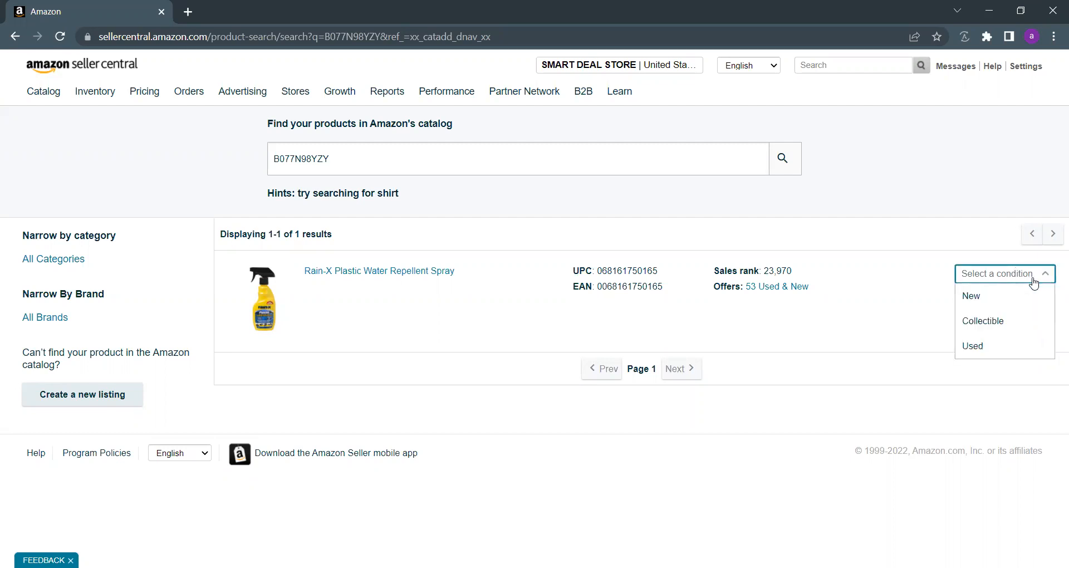
pyautogui.click(991, 295)
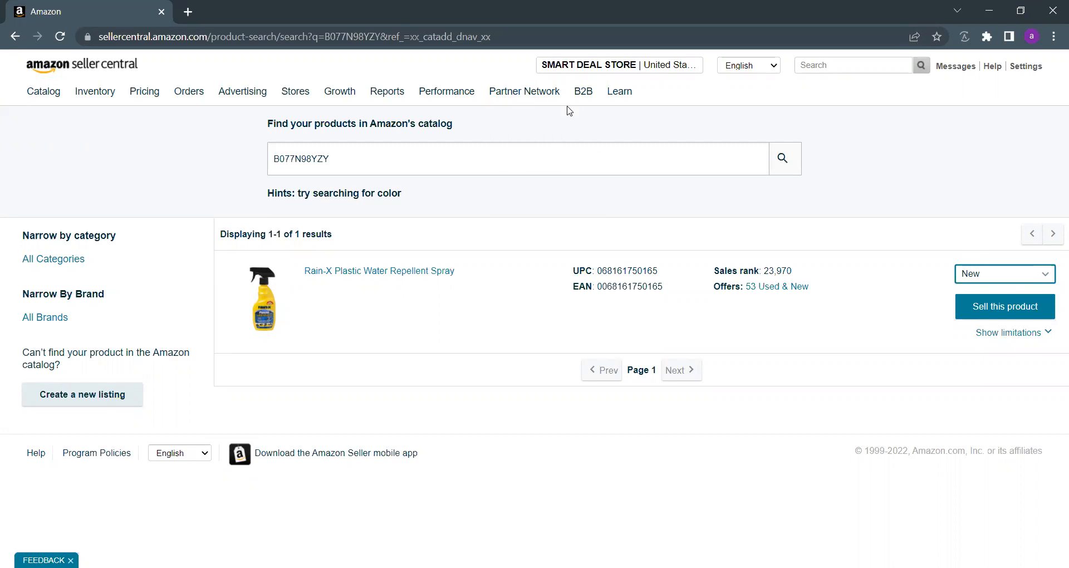
pyautogui.click(1005, 307)
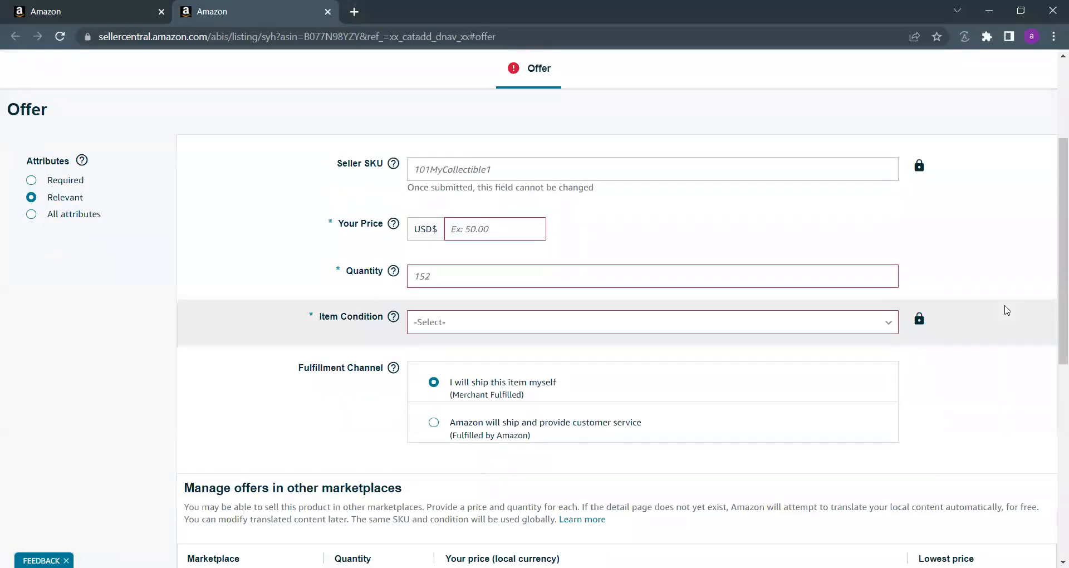
# Step: Return to the catalog search results and open the Rain-X spray's product page on Amazon
pyautogui.click(67, 10)
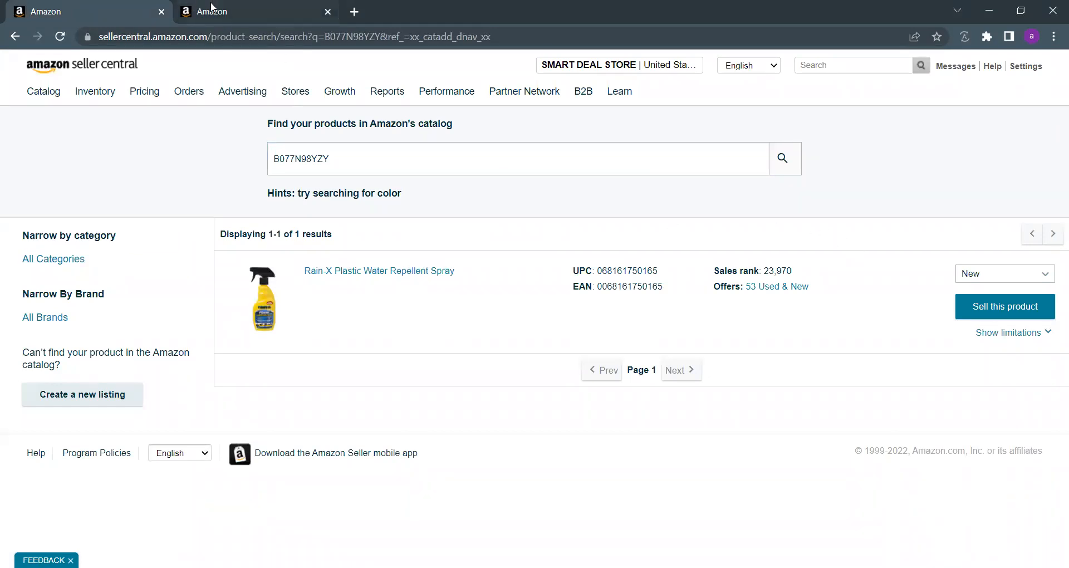
pyautogui.click(230, 11)
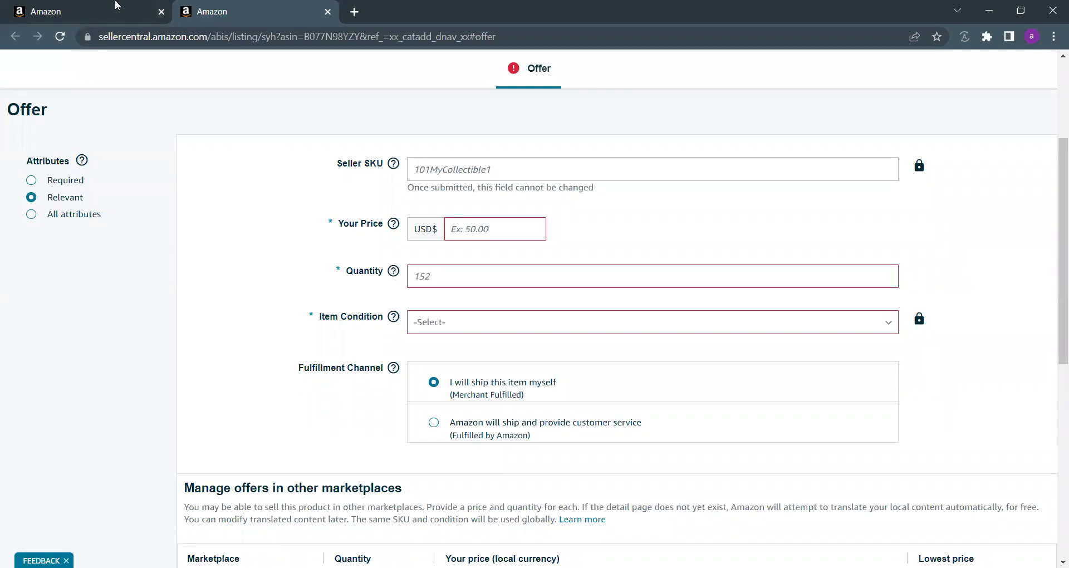
pyautogui.click(89, 9)
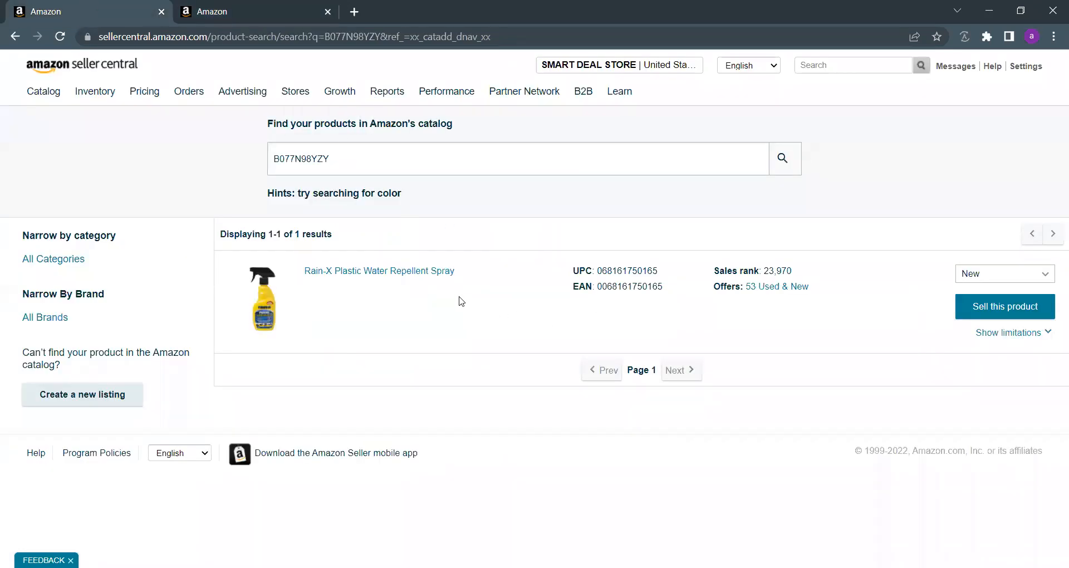
pyautogui.click(424, 274)
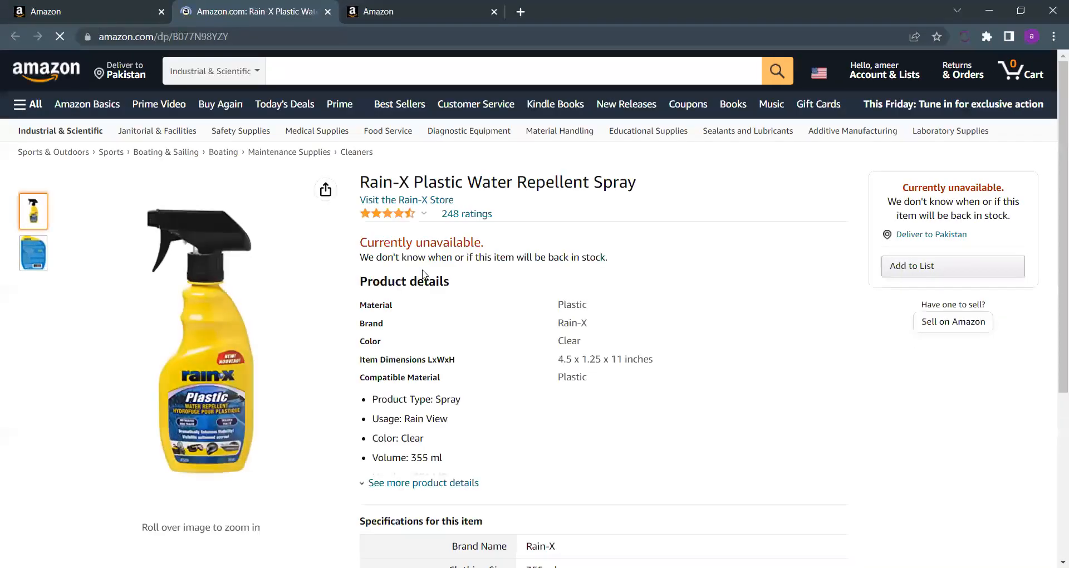
# Step: Set the delivery location to US zip code 10010 and continue shopping for that location
pyautogui.click(123, 76)
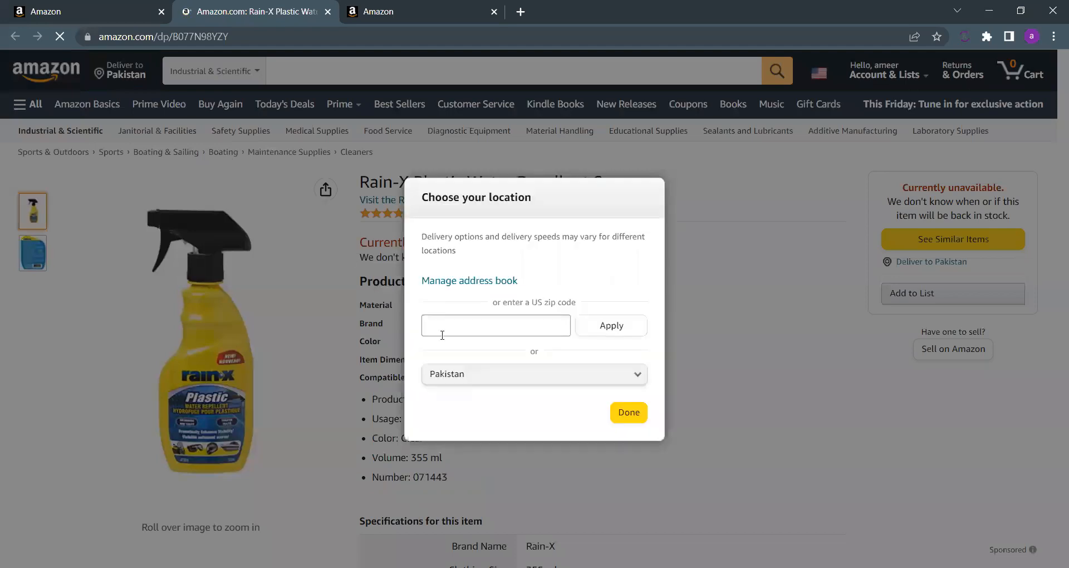
pyautogui.click(455, 330)
pyautogui.write('10010')
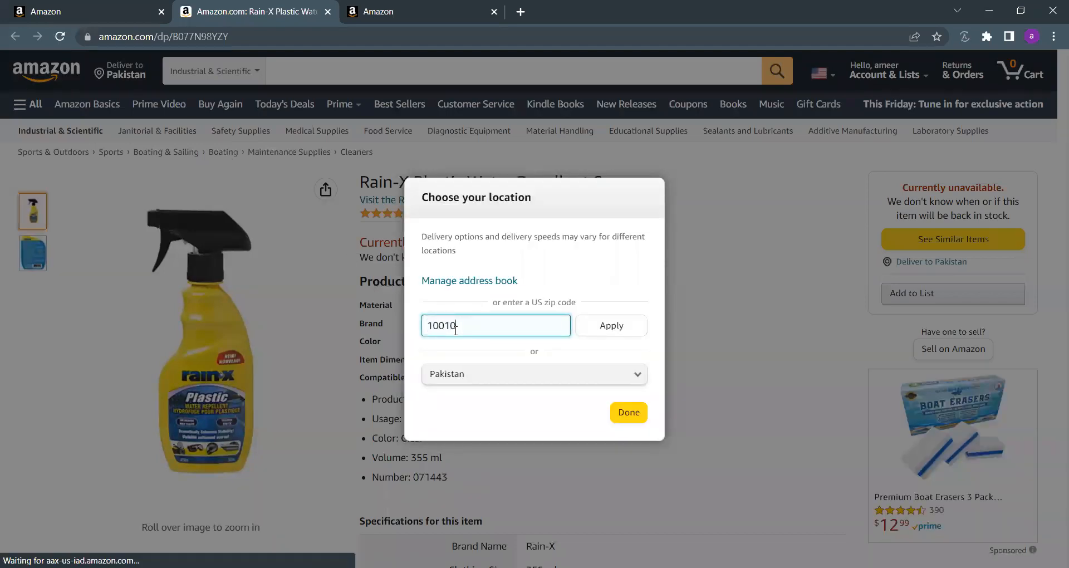
pyautogui.press('Return')
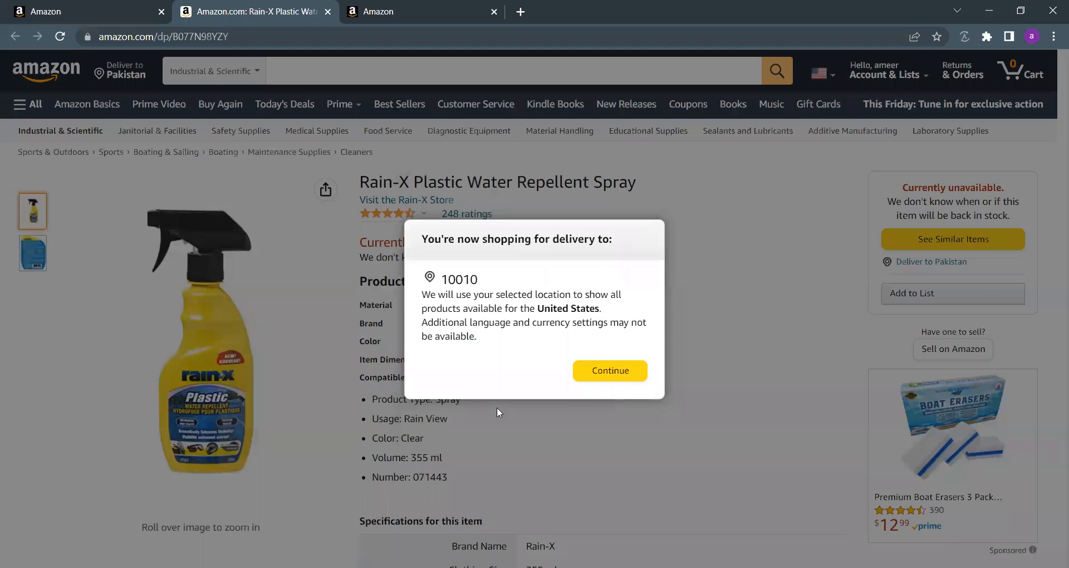
pyautogui.click(607, 372)
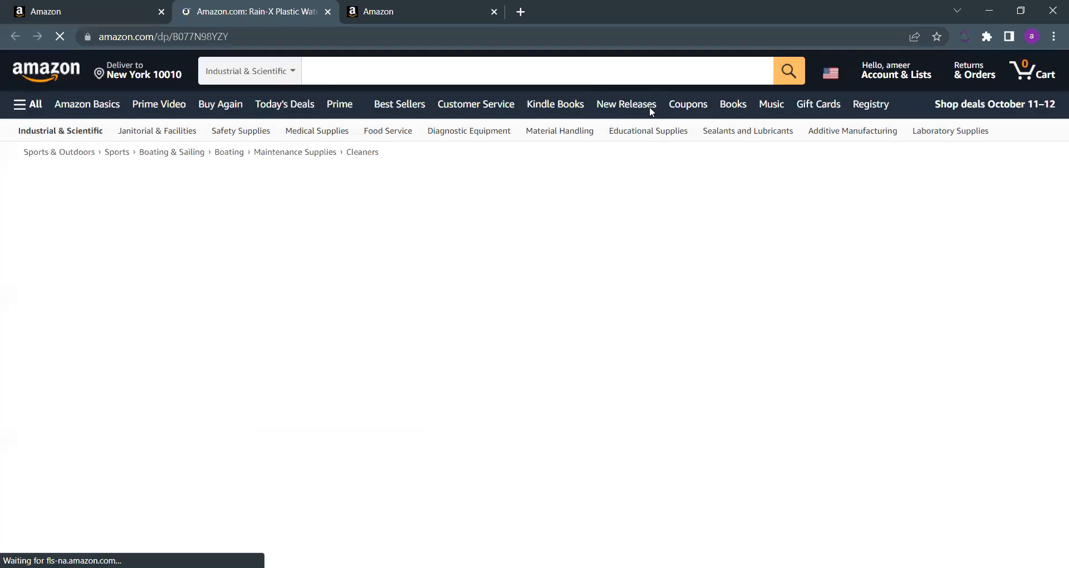
# Step: Review the spray's price, stock and seller details, and compare the offers of the other sellers
pyautogui.scroll(-1, 798, 334)
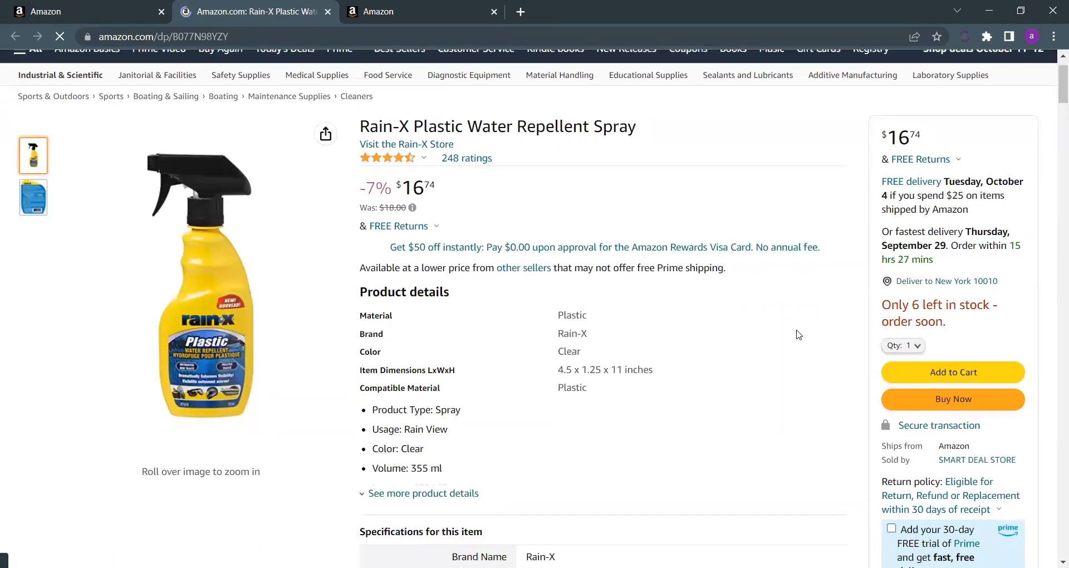
pyautogui.scroll(-2, 799, 335)
pyautogui.scroll(1, 798, 335)
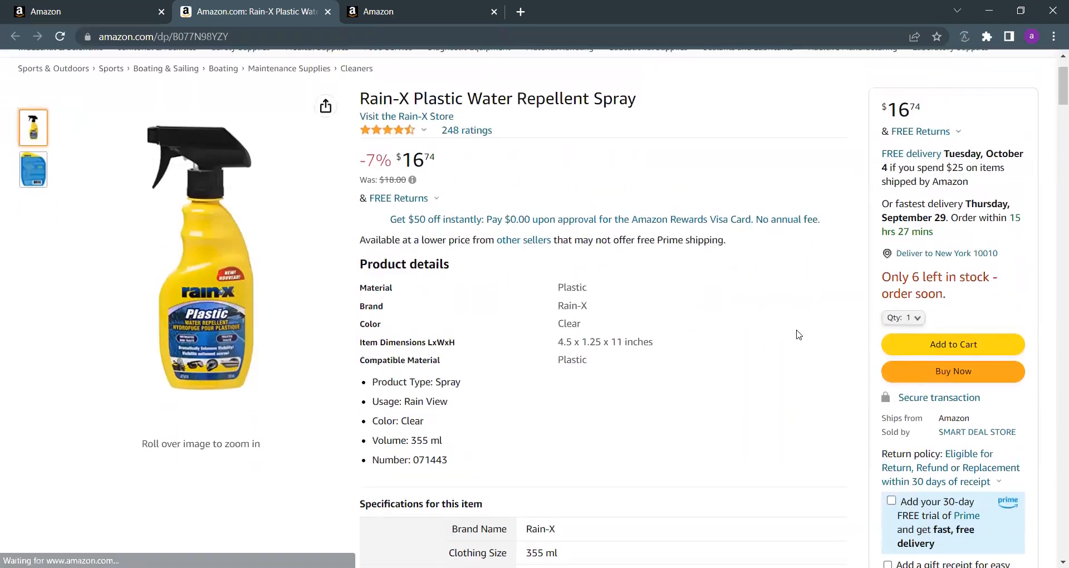
pyautogui.scroll(-1, 799, 335)
pyautogui.scroll(1, 798, 333)
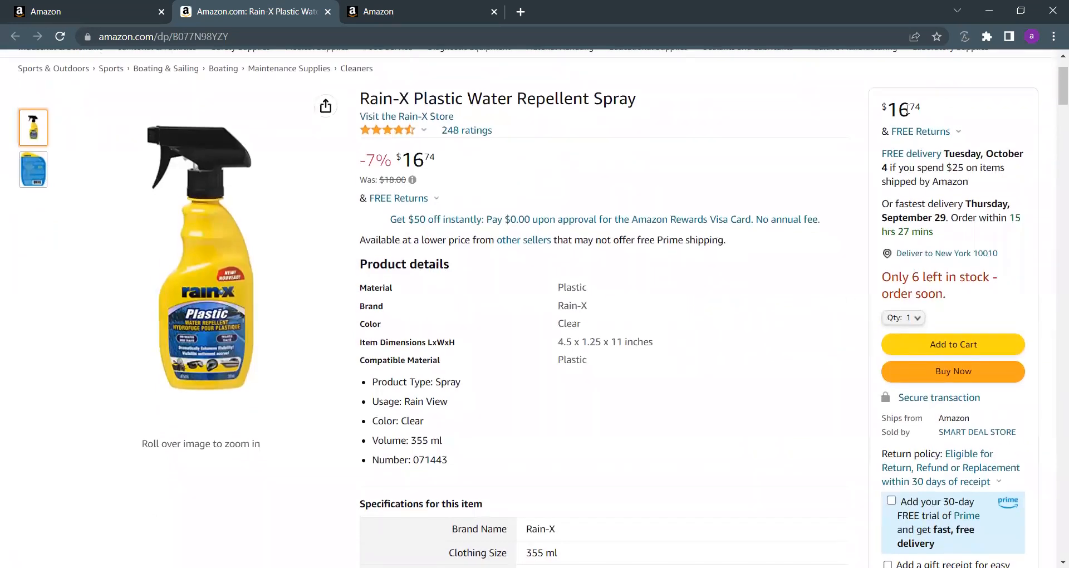
pyautogui.scroll(-2, 907, 109)
pyautogui.scroll(-5, 908, 115)
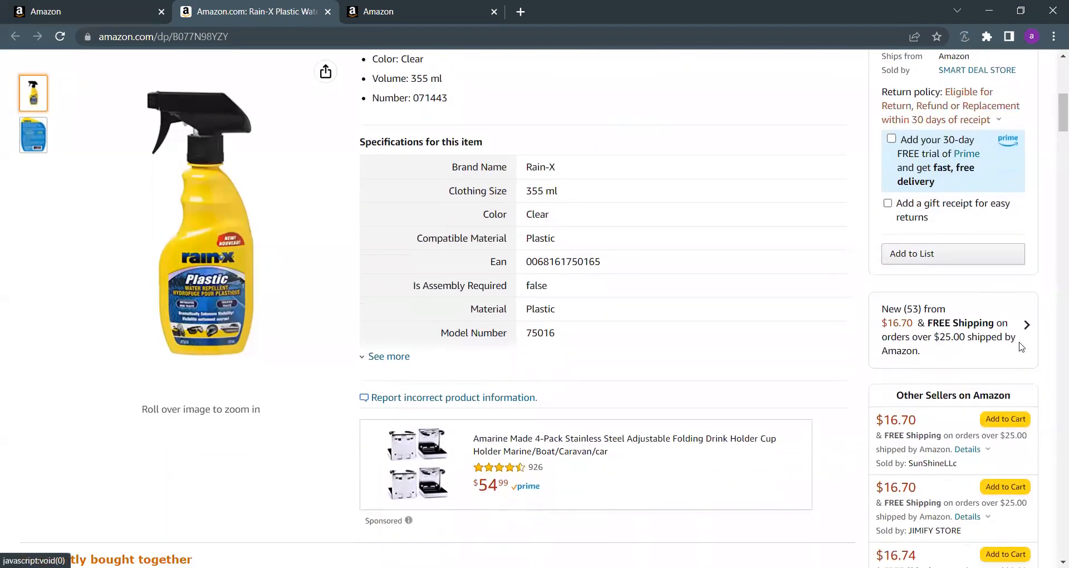
pyautogui.click(935, 327)
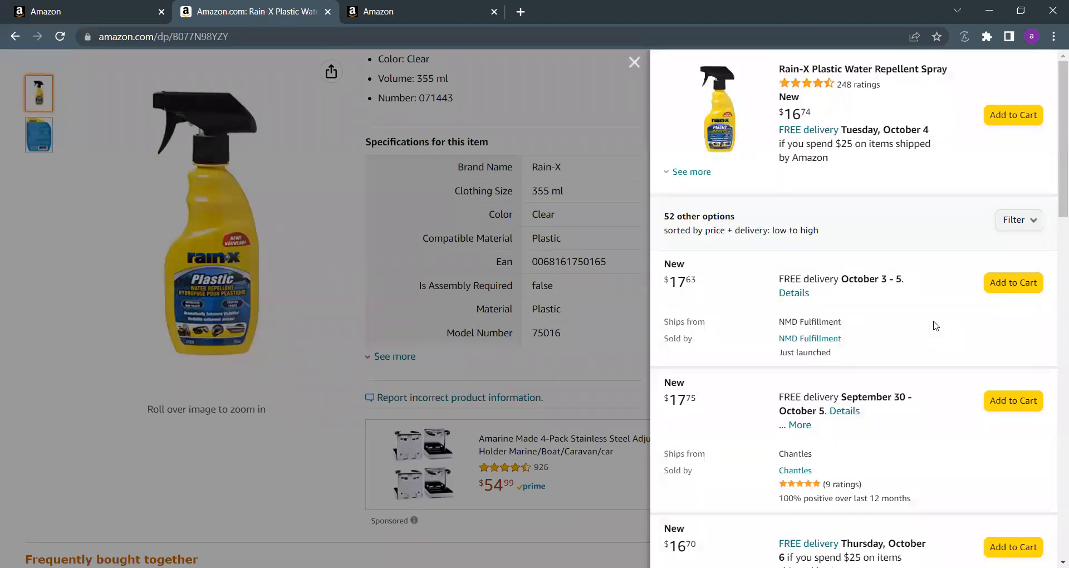
pyautogui.moveTo(1054, 177); pyautogui.dragTo(1054, 260)
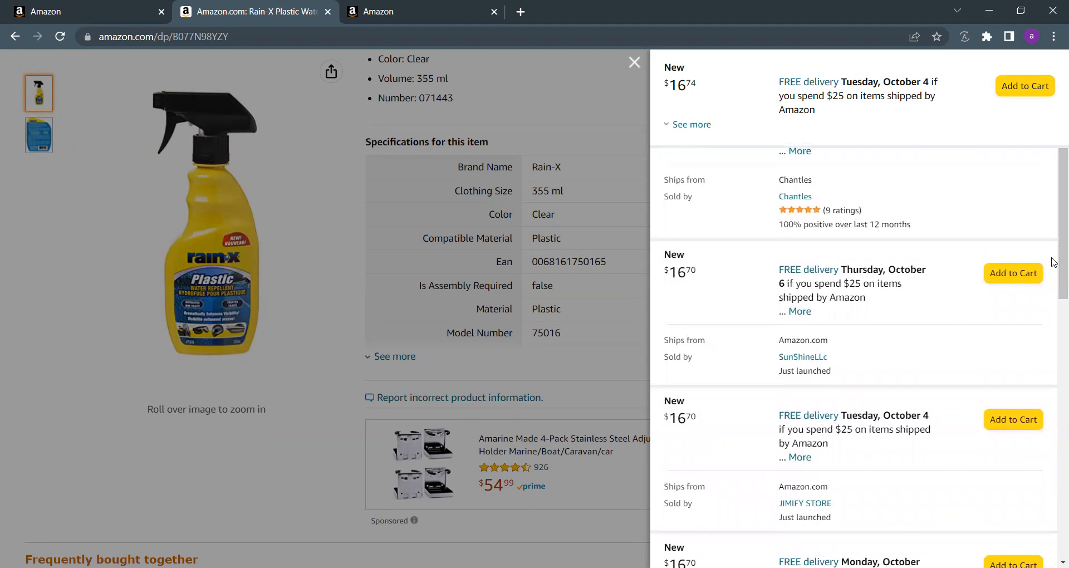
pyautogui.moveTo(1054, 255); pyautogui.dragTo(1053, 89)
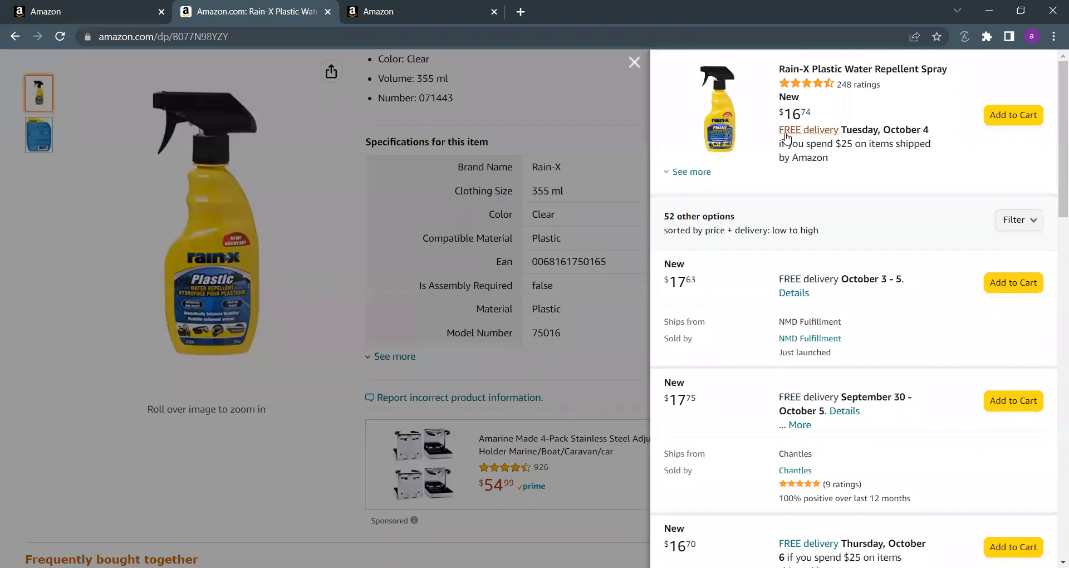
pyautogui.click(634, 63)
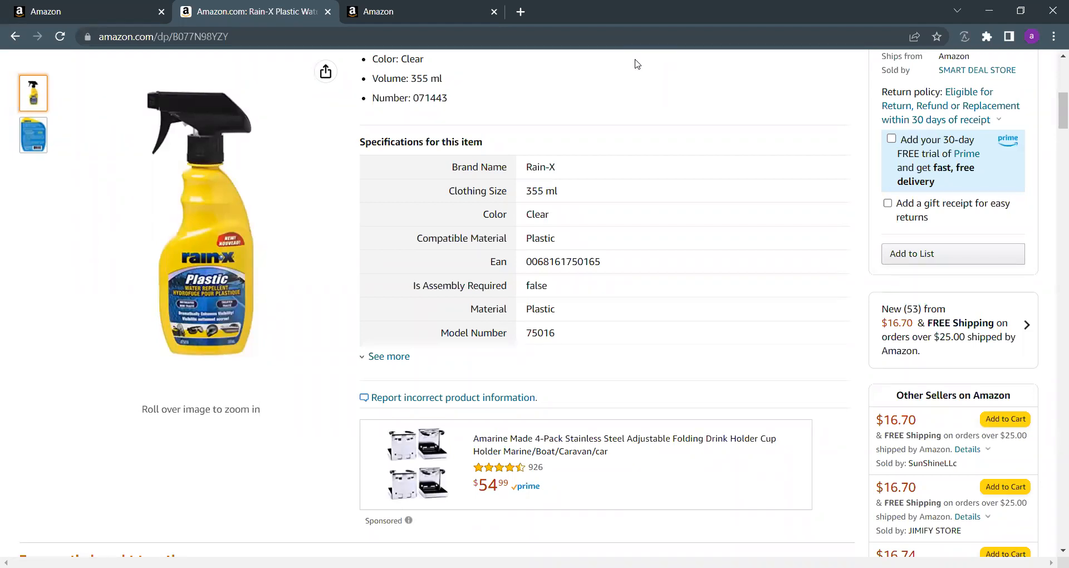
# Step: Return to the product's offer form and show all attributes
pyautogui.click(398, 9)
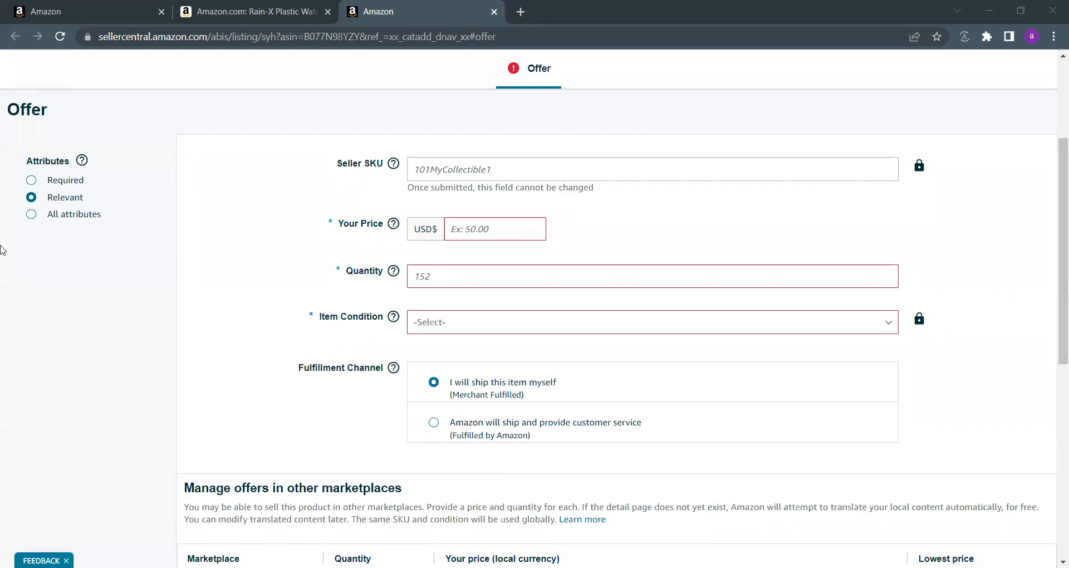
pyautogui.click(31, 215)
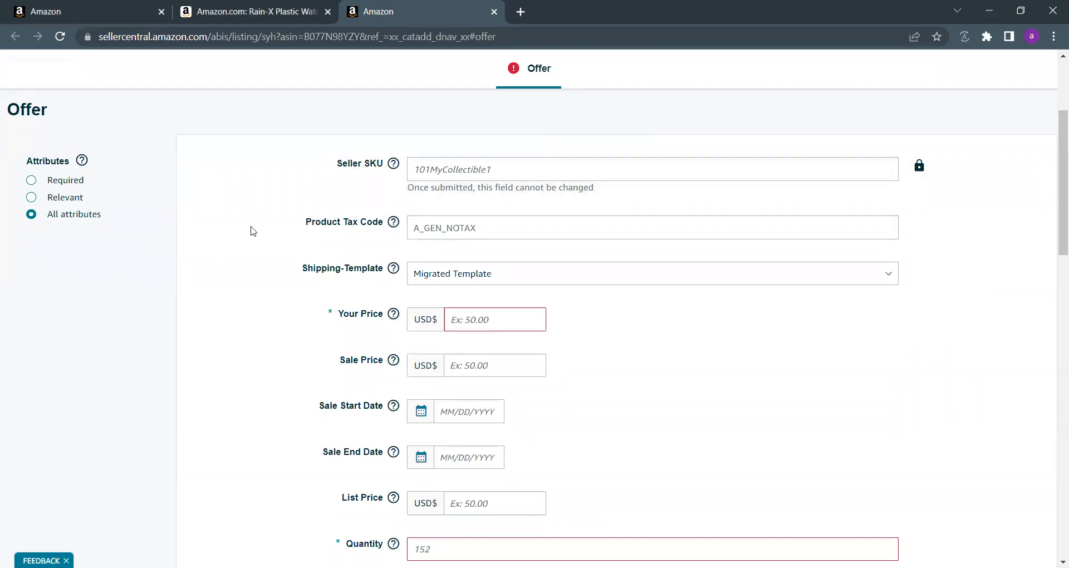
pyautogui.click(469, 167)
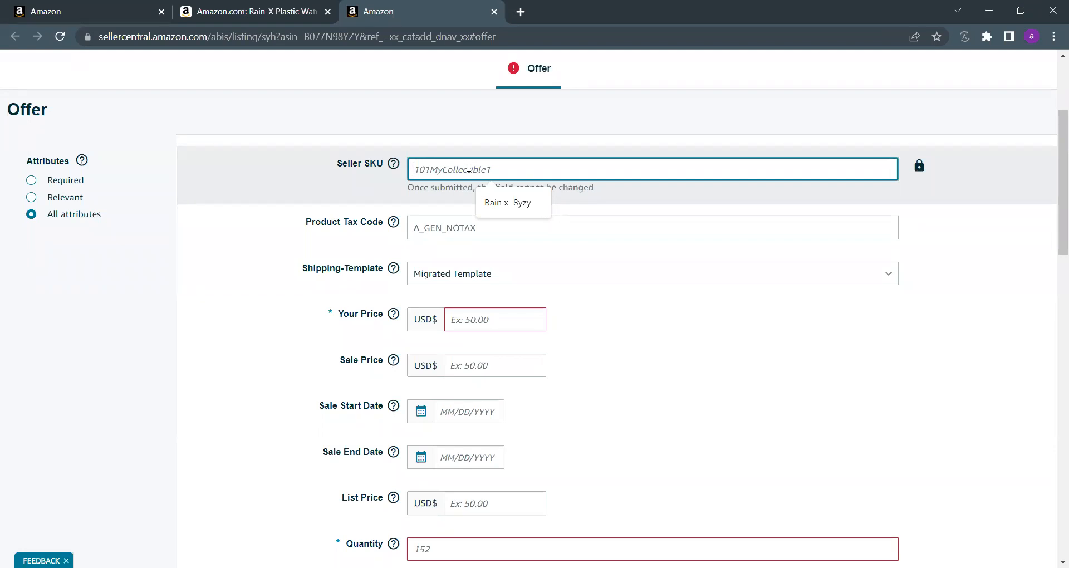
pyautogui.write('wal')
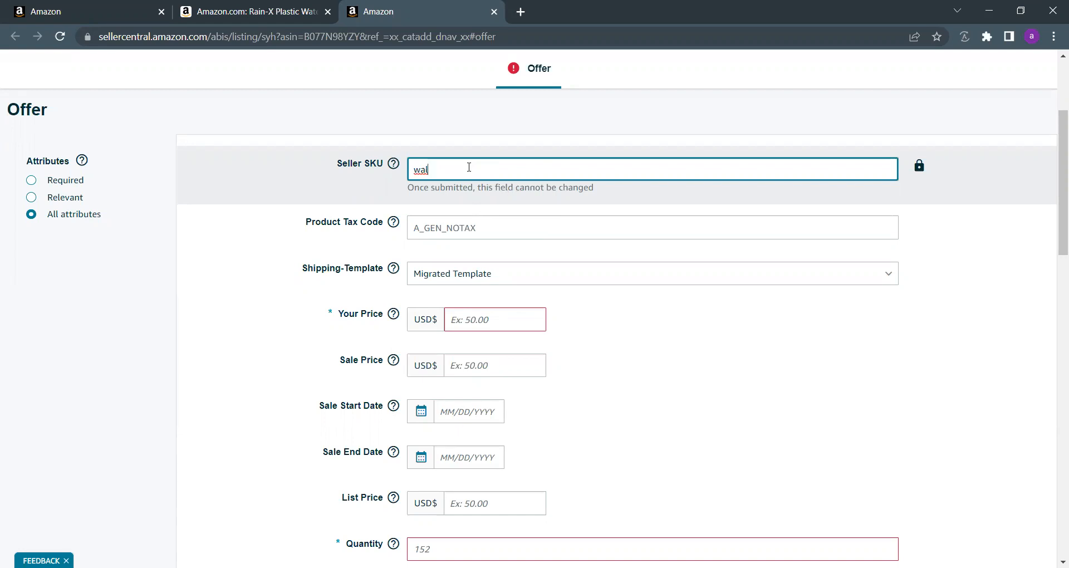
pyautogui.write('-x1-')
pyautogui.write('B077N98YZY')
pyautogui.press('BackSpace')
pyautogui.press('BackSpace')
pyautogui.press('BackSpace')
pyautogui.press('BackSpace')
pyautogui.press('BackSpace')
pyautogui.press('BackSpace')
pyautogui.press('BackSpace')
pyautogui.press('BackSpace')
pyautogui.press('BackSpace')
pyautogui.press('BackSpace')
pyautogui.press('BackSpace')
pyautogui.press('BackSpace')
pyautogui.press('BackSpace')
pyautogui.press('BackSpace')
pyautogui.press('BackSpace')
pyautogui.press('BackSpace')
pyautogui.press('BackSpace')
# Step: Check the current selling price on the product page and set Your Price in the offer to USD 16.73
pyautogui.click(460, 328)
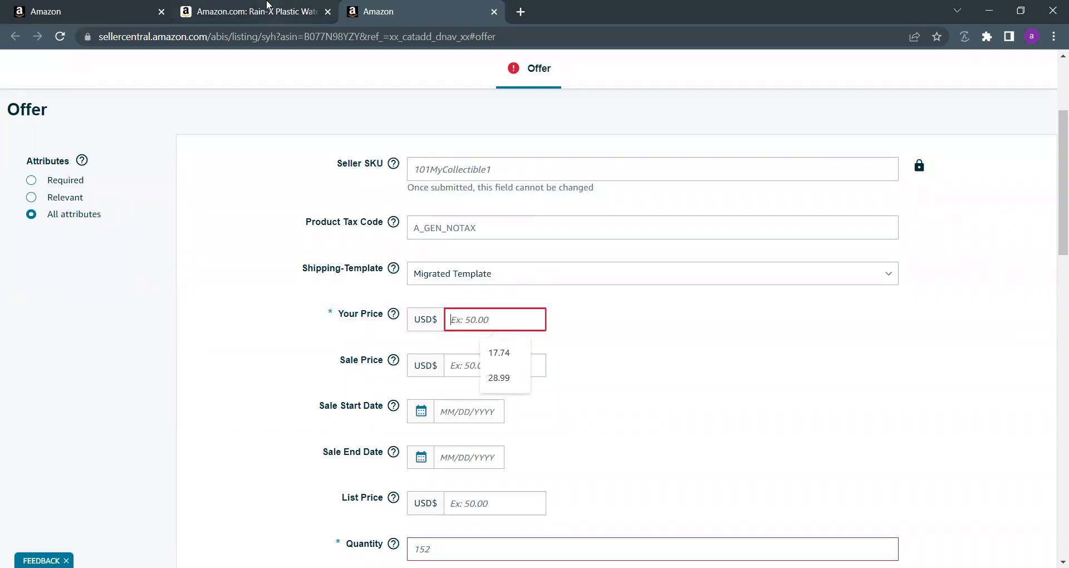
pyautogui.click(251, 11)
pyautogui.scroll(5, 1053, 341)
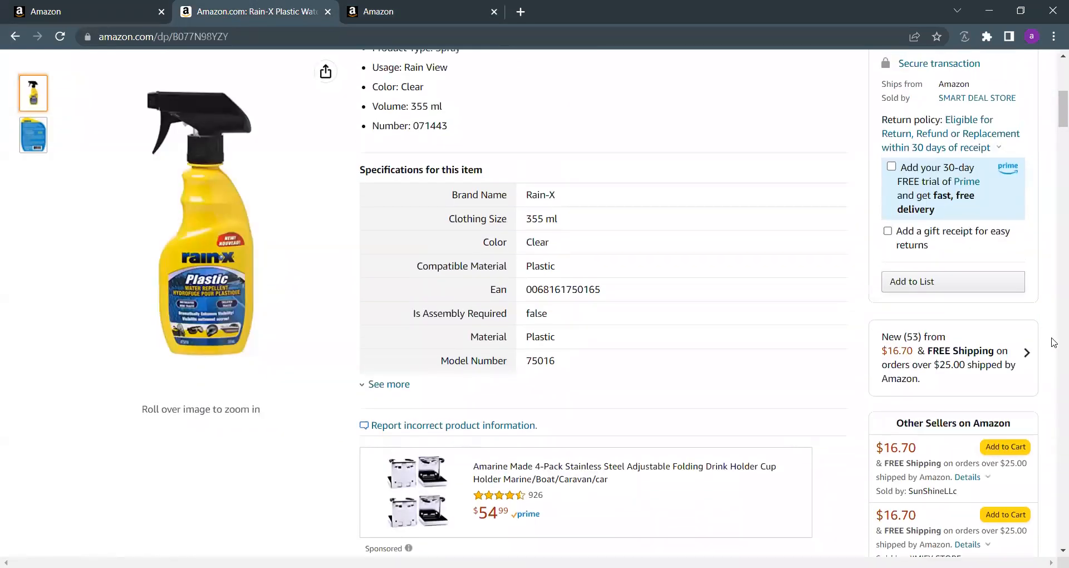
pyautogui.scroll(2, 1053, 341)
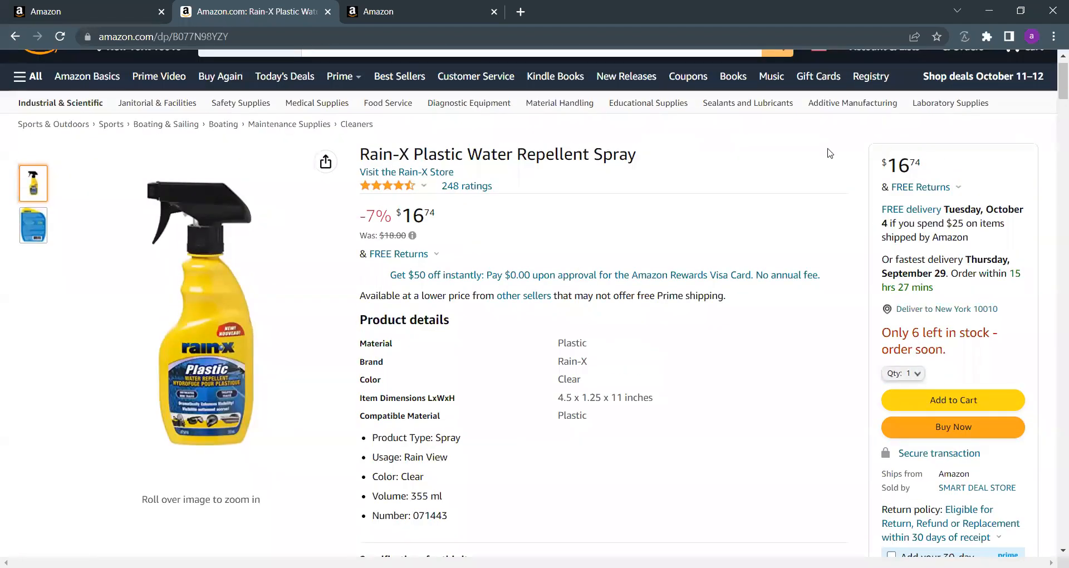
pyautogui.doubleClick(904, 170)
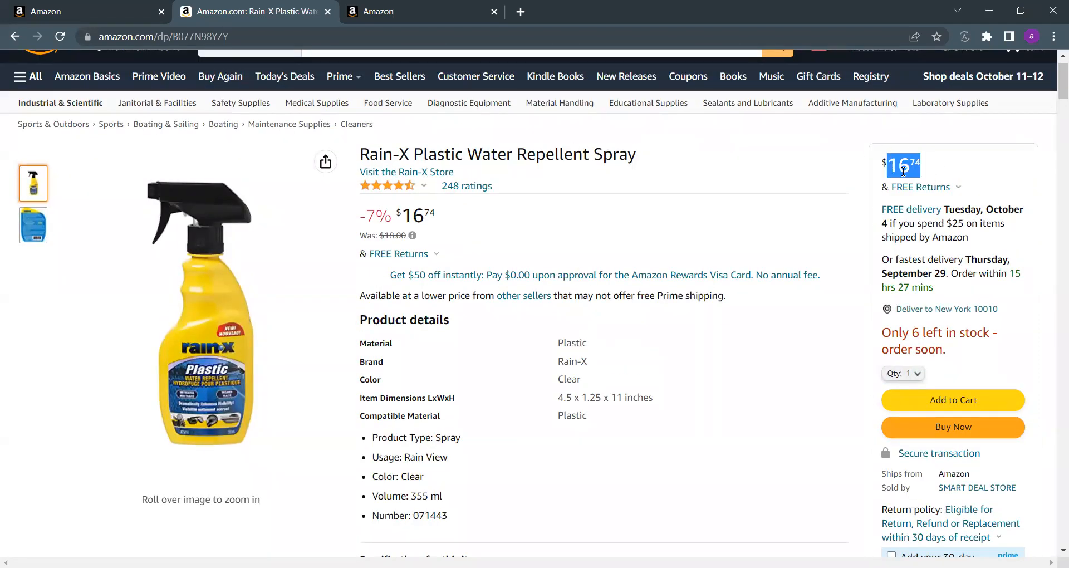
pyautogui.click(435, 11)
pyautogui.click(446, 327)
pyautogui.write('16.73')
pyautogui.click(123, 287)
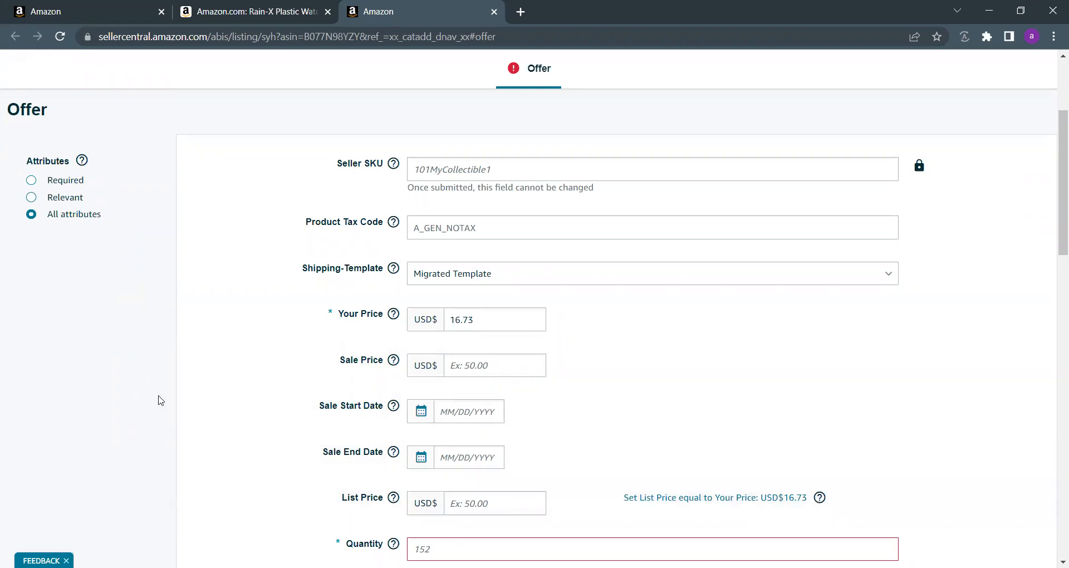
# Step: Set the offer's quantity to 5
pyautogui.scroll(-1, 128, 376)
pyautogui.scroll(-2, 129, 377)
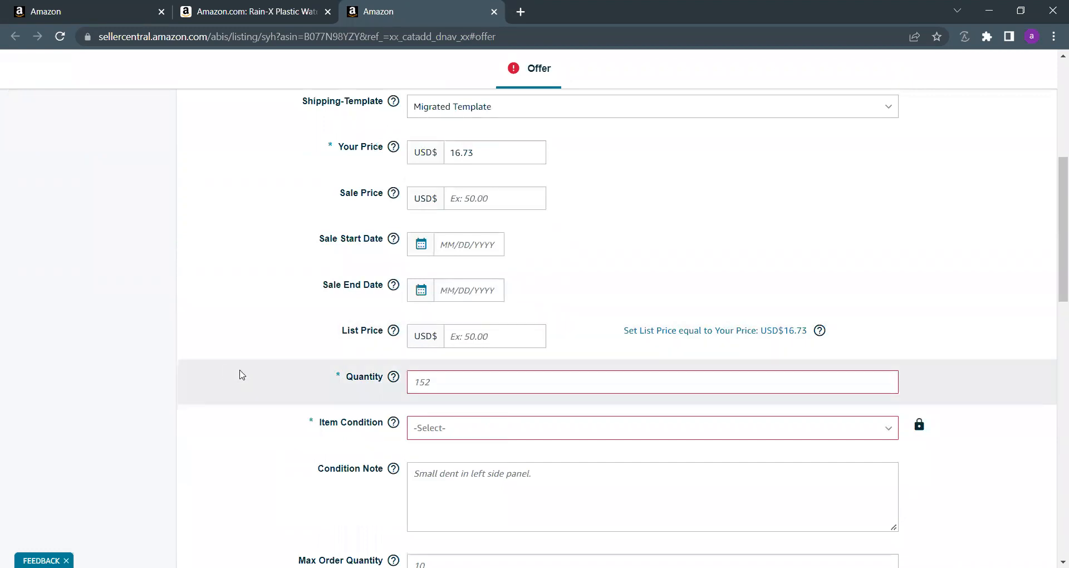
pyautogui.click(455, 378)
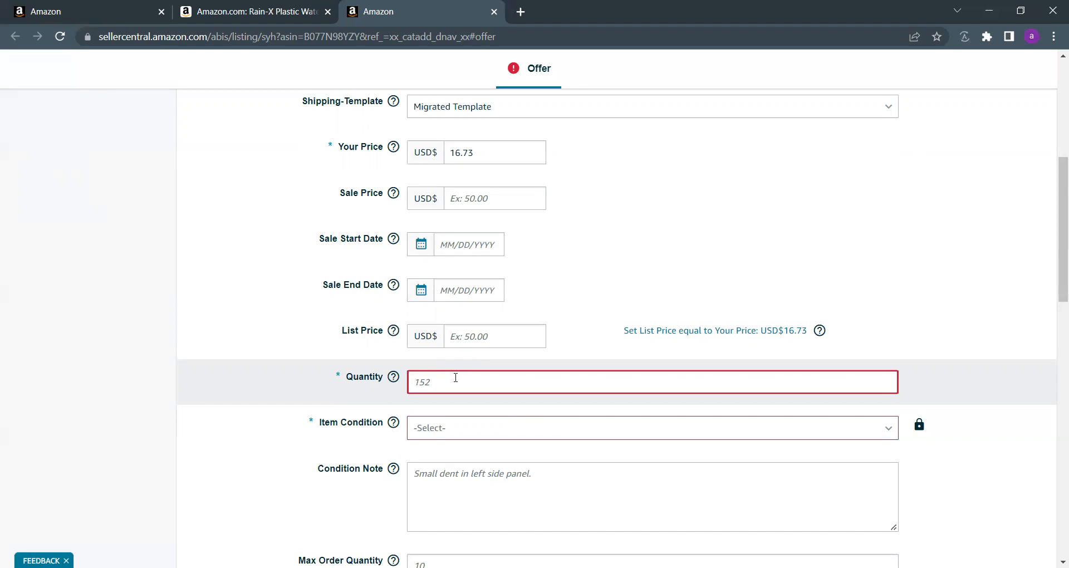
pyautogui.click(456, 378)
pyautogui.write('5')
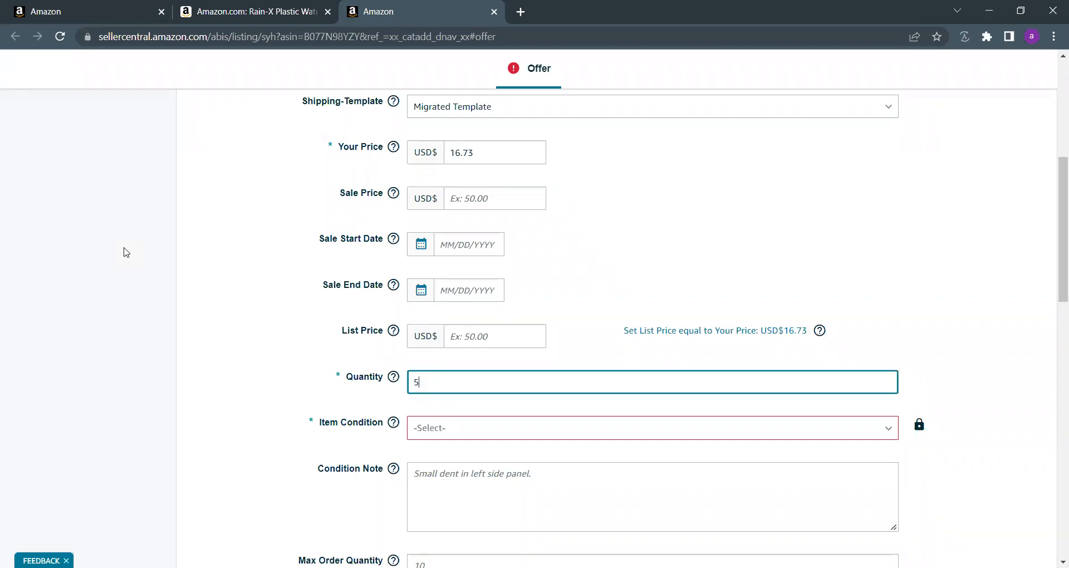
# Step: Set the offer's Item Condition to New
pyautogui.click(80, 321)
pyautogui.scroll(-2, 79, 322)
pyautogui.scroll(-3, 79, 321)
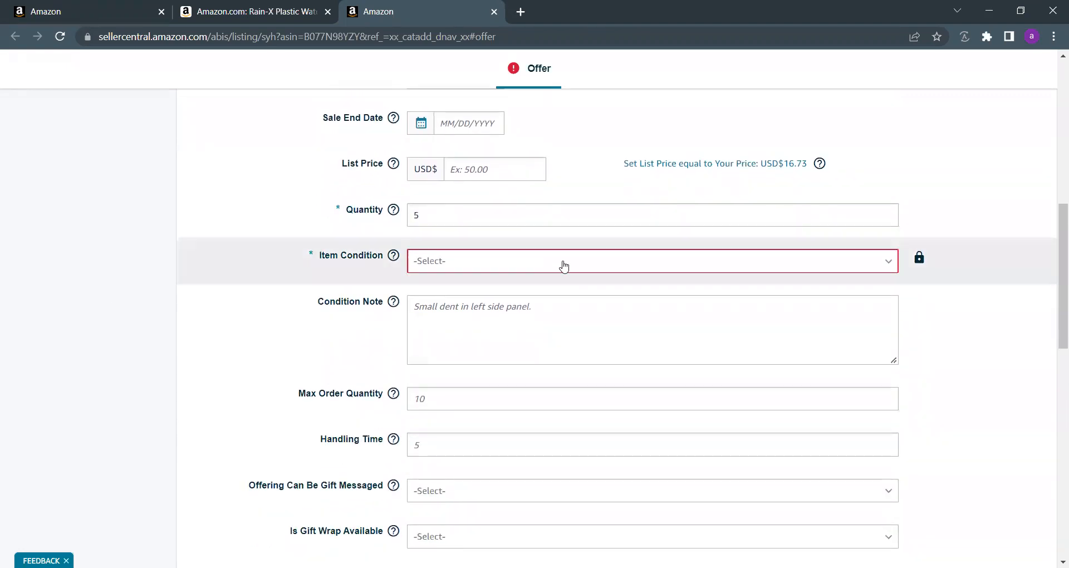
pyautogui.click(730, 268)
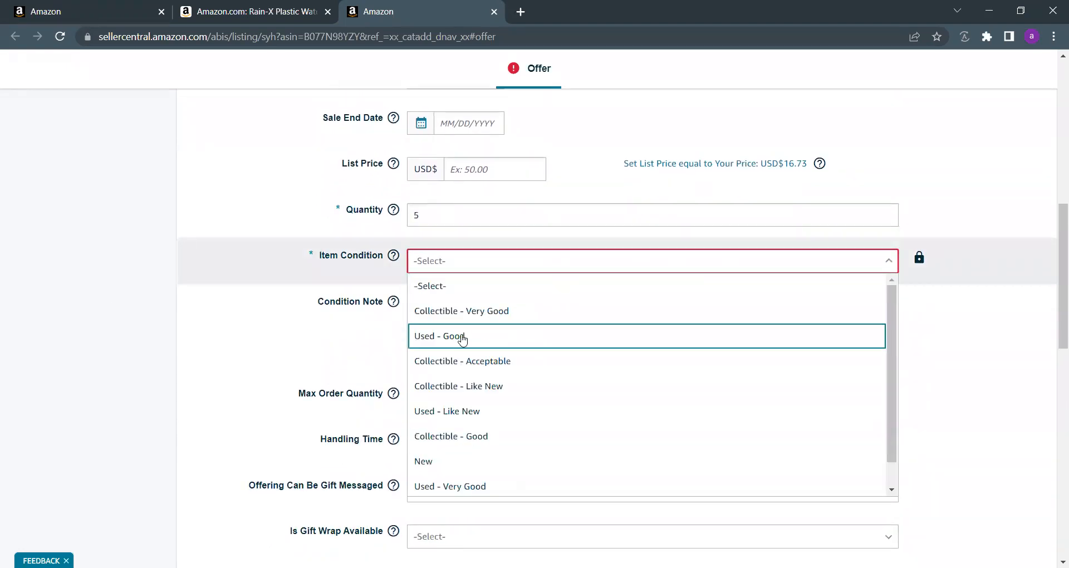
pyautogui.click(427, 461)
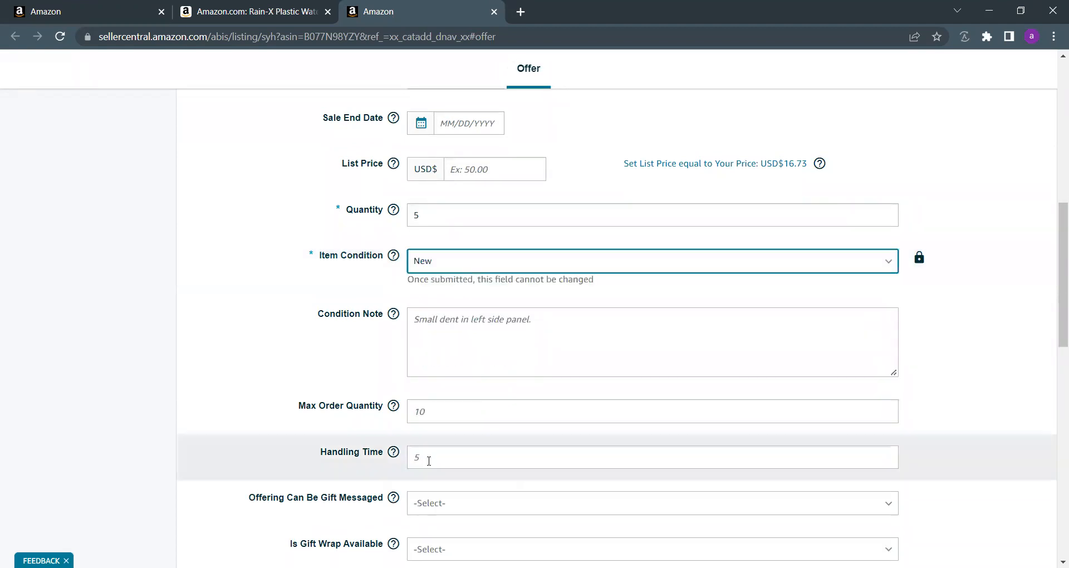
pyautogui.click(77, 272)
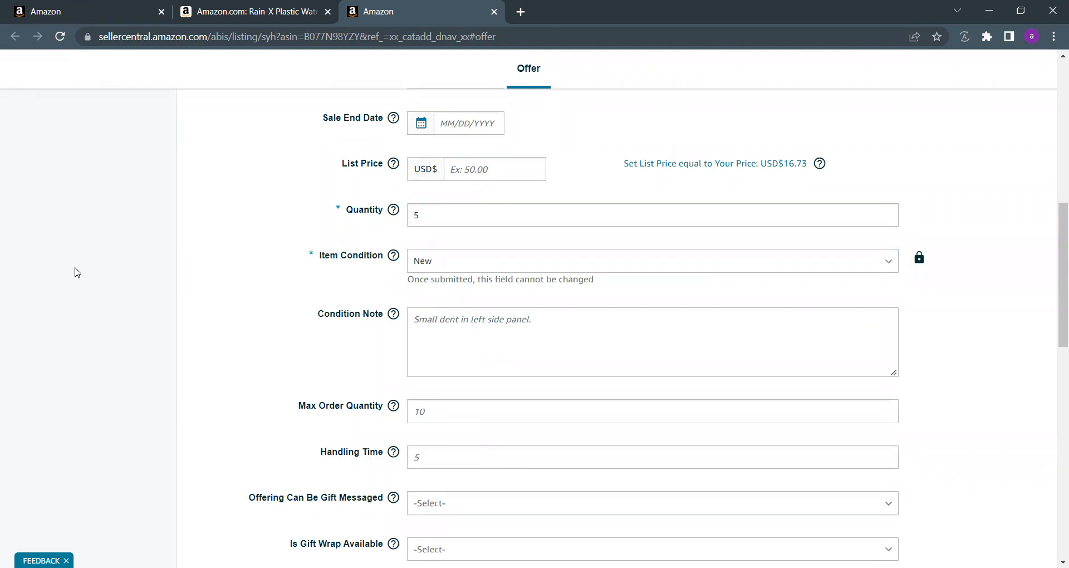
# Step: Set the offer's Max Order Quantity to 5, matching the stock quantity
pyautogui.scroll(-2, 124, 271)
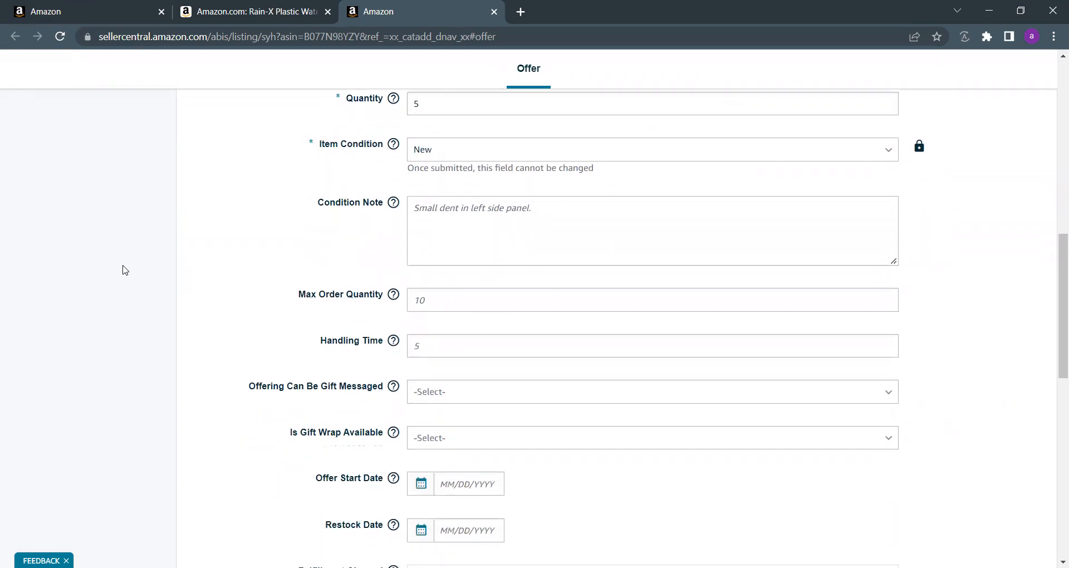
pyautogui.click(438, 304)
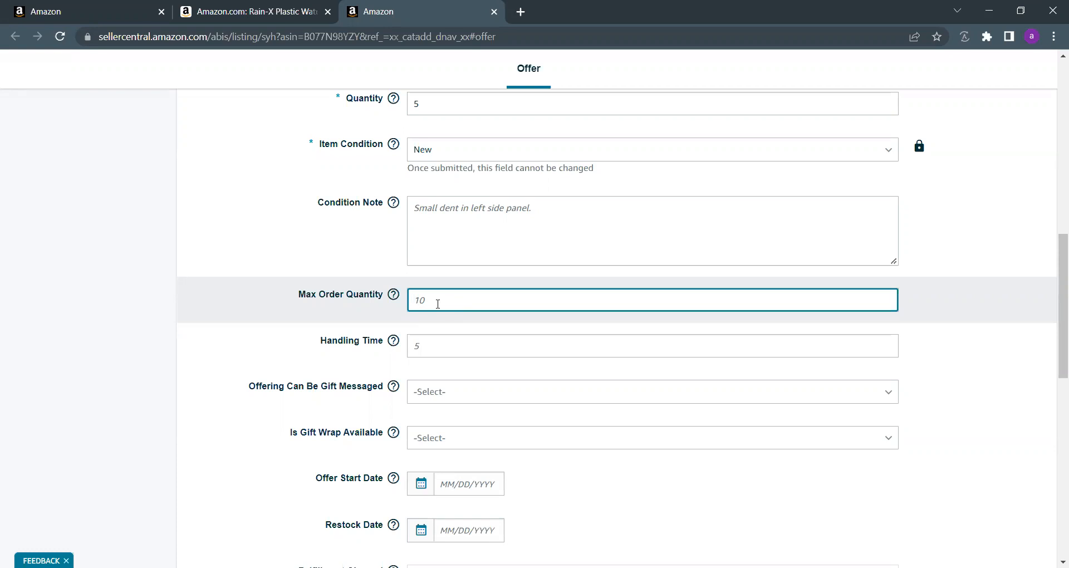
pyautogui.write('1')
pyautogui.press('BackSpace')
pyautogui.write('5')
pyautogui.click(425, 110)
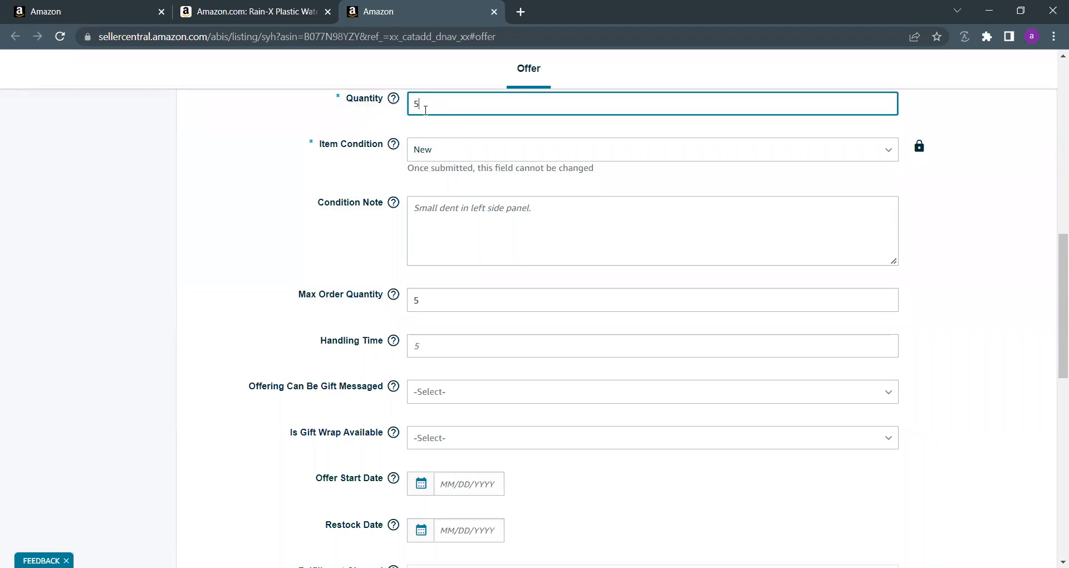
pyautogui.click(673, 193)
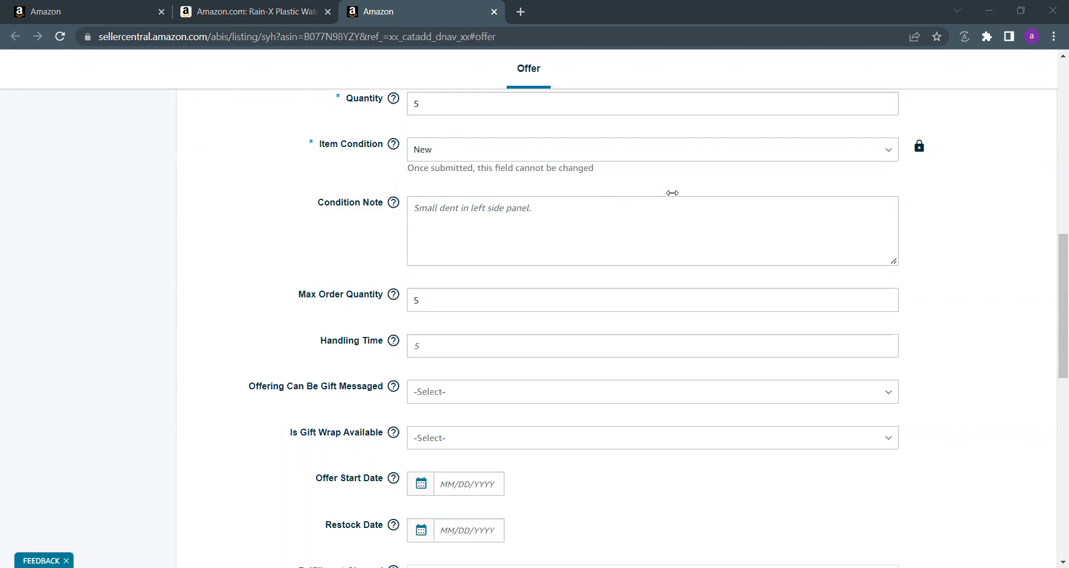
# Step: Change the Max Order Quantity to 1
pyautogui.click(427, 300)
pyautogui.doubleClick(428, 300)
pyautogui.write('1')
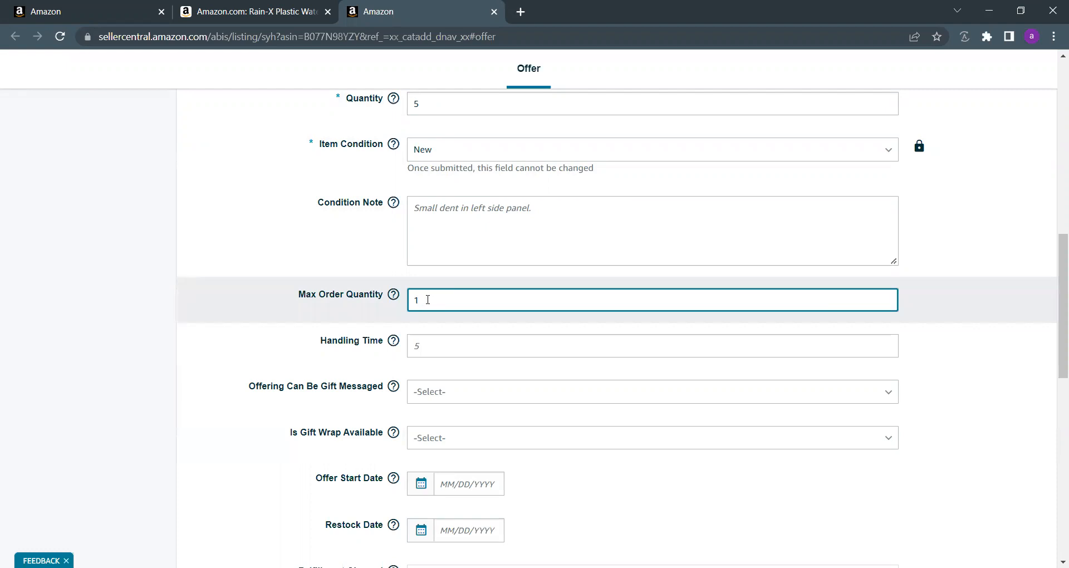
pyautogui.click(126, 296)
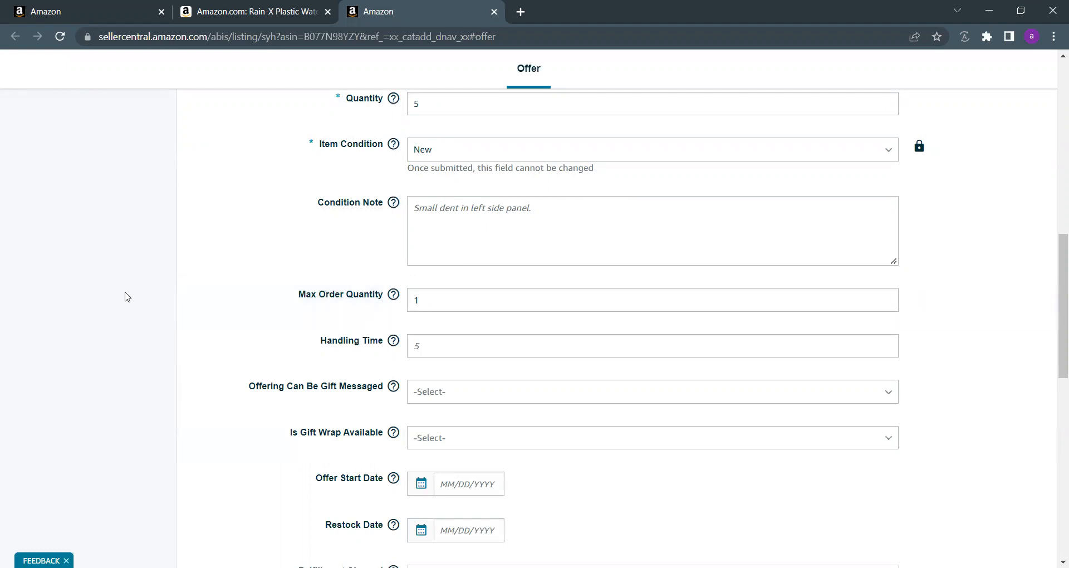
# Step: Set the offer's Handling Time to 1
pyautogui.scroll(-2, 126, 296)
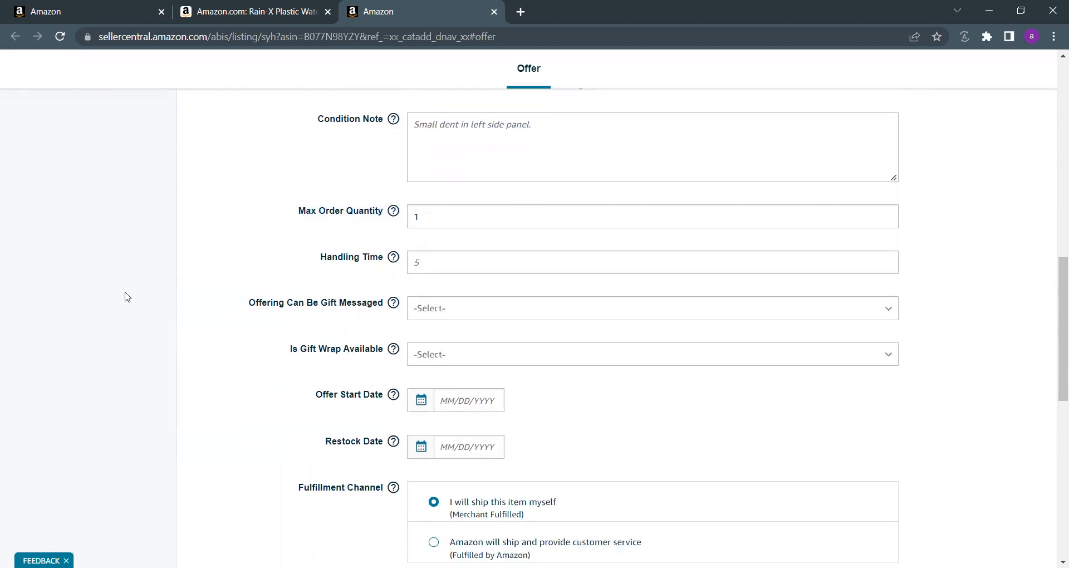
pyautogui.click(434, 263)
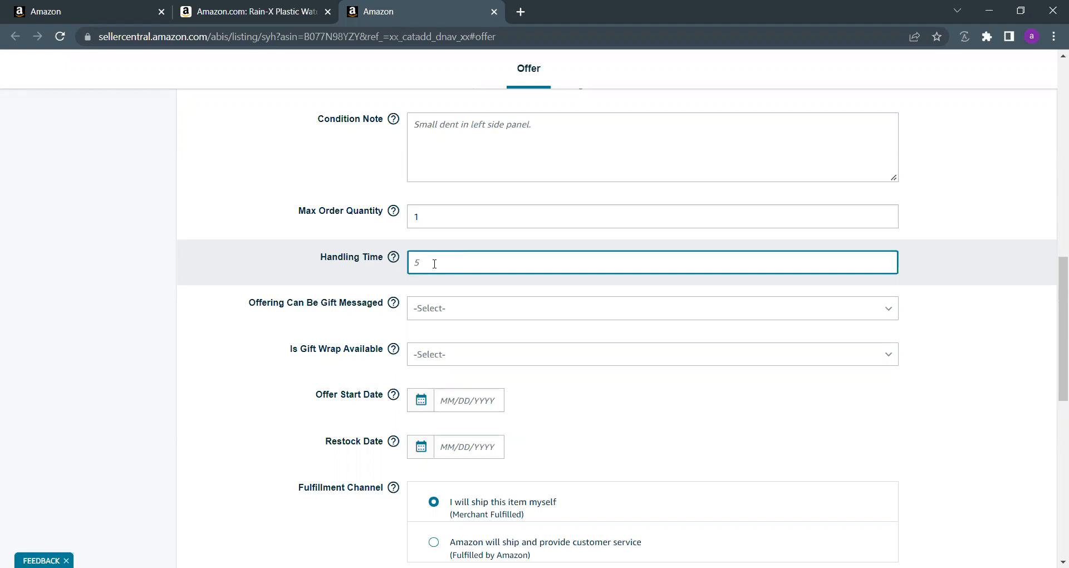
pyautogui.click(76, 222)
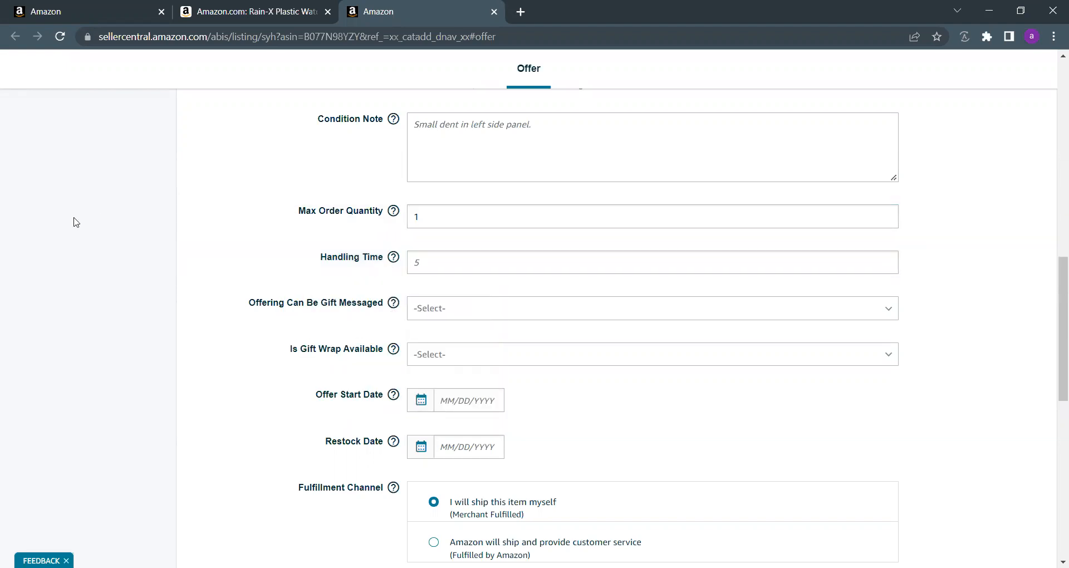
pyautogui.click(431, 265)
pyautogui.write('1')
pyautogui.click(116, 291)
pyautogui.scroll(1, 116, 289)
pyautogui.scroll(1, 118, 293)
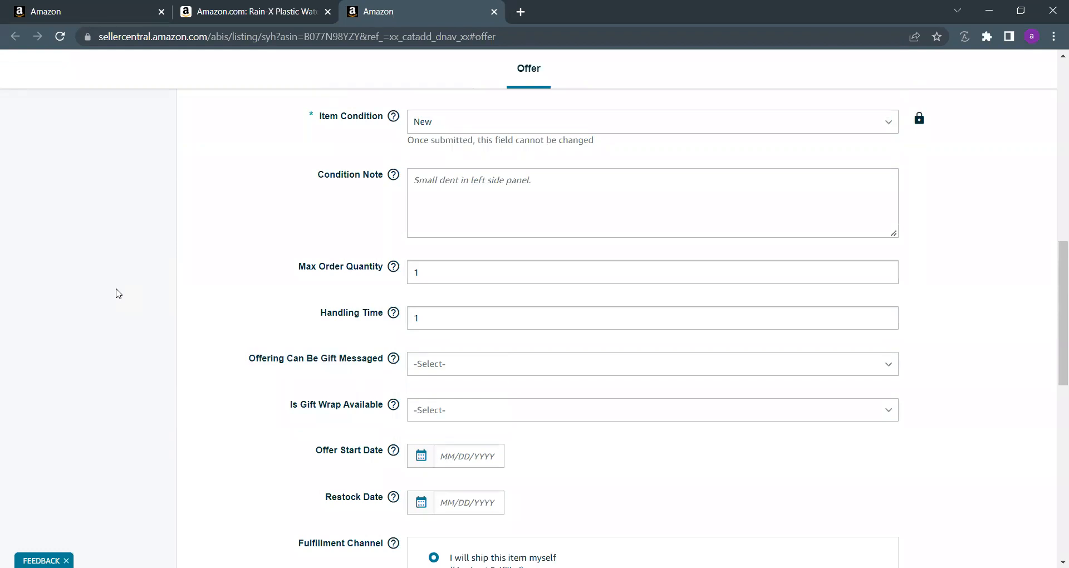
pyautogui.scroll(2, 118, 294)
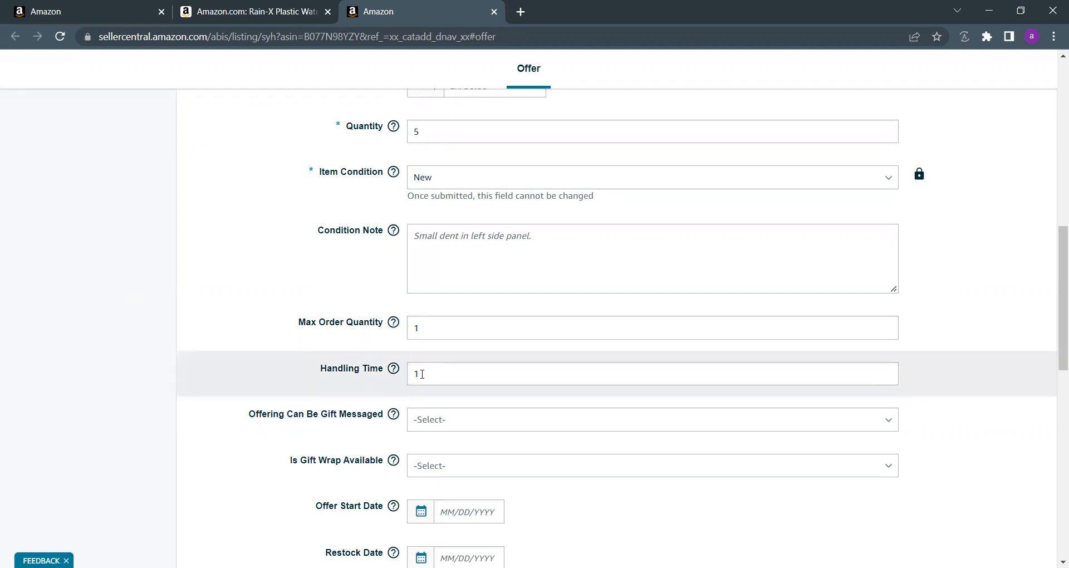
# Step: Replace the Handling Time value with 2
pyautogui.click(422, 374)
pyautogui.press('BackSpace')
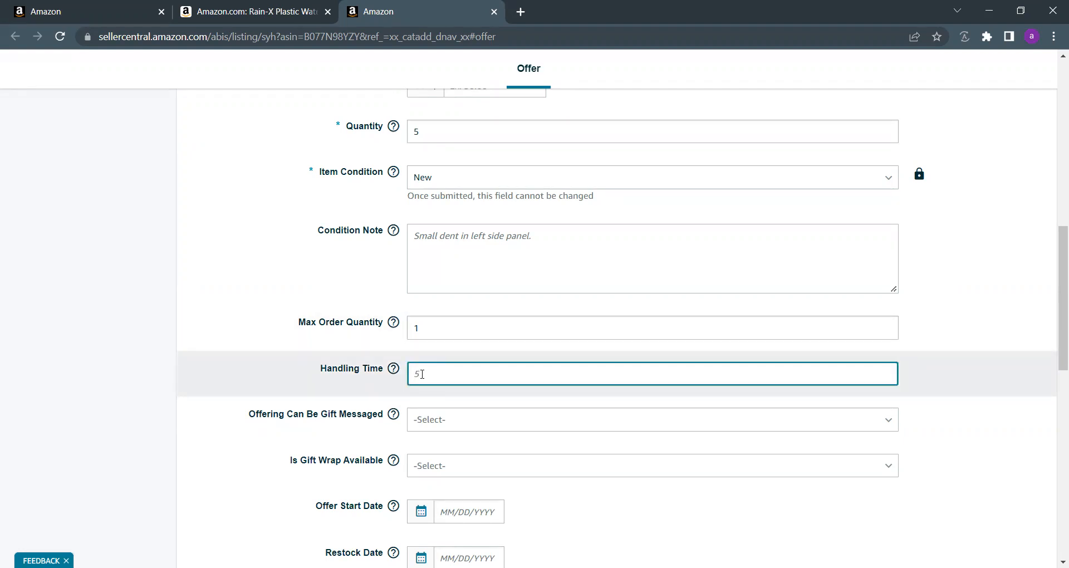
pyautogui.write('3')
pyautogui.press('BackSpace')
pyautogui.click(57, 374)
pyautogui.scroll(-1, 57, 373)
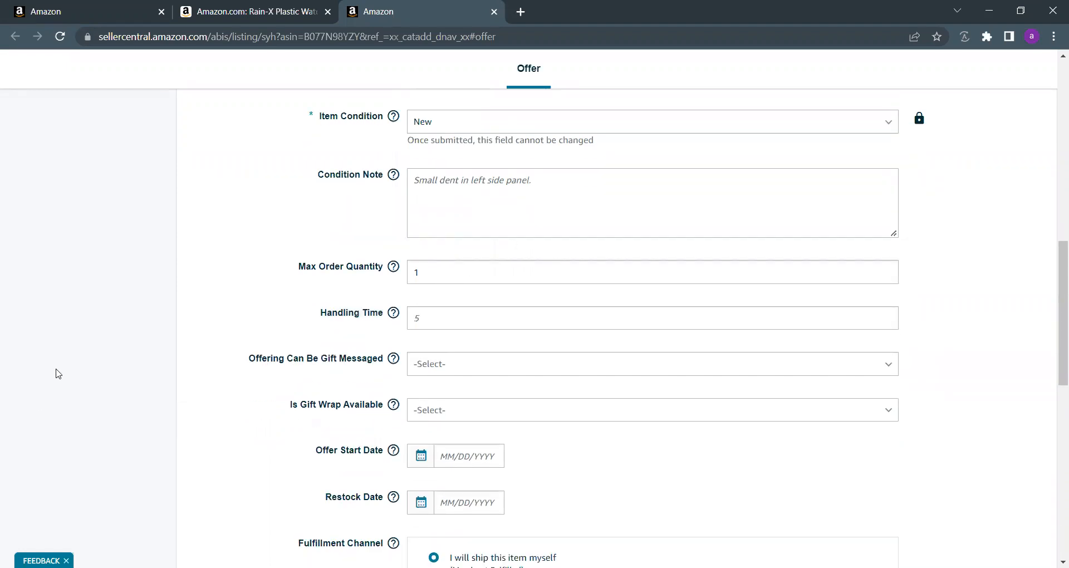
pyautogui.click(459, 320)
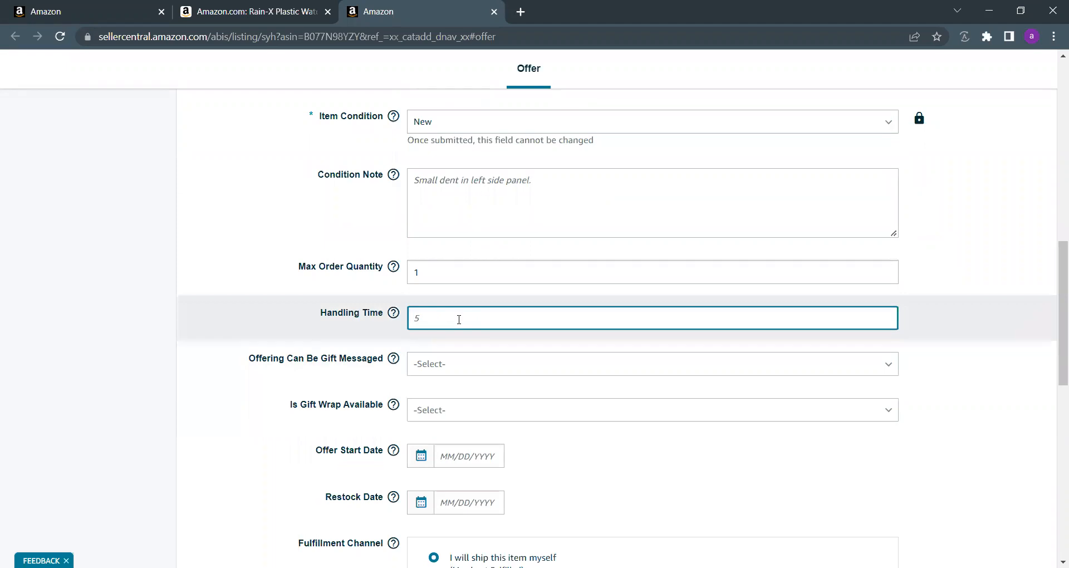
pyautogui.write('2')
pyautogui.click(15, 306)
# Step: Switch the Fulfillment Channel to Fulfilled by Amazon and back to Merchant Fulfilled
pyautogui.scroll(-1, 17, 306)
pyautogui.scroll(-3, 17, 307)
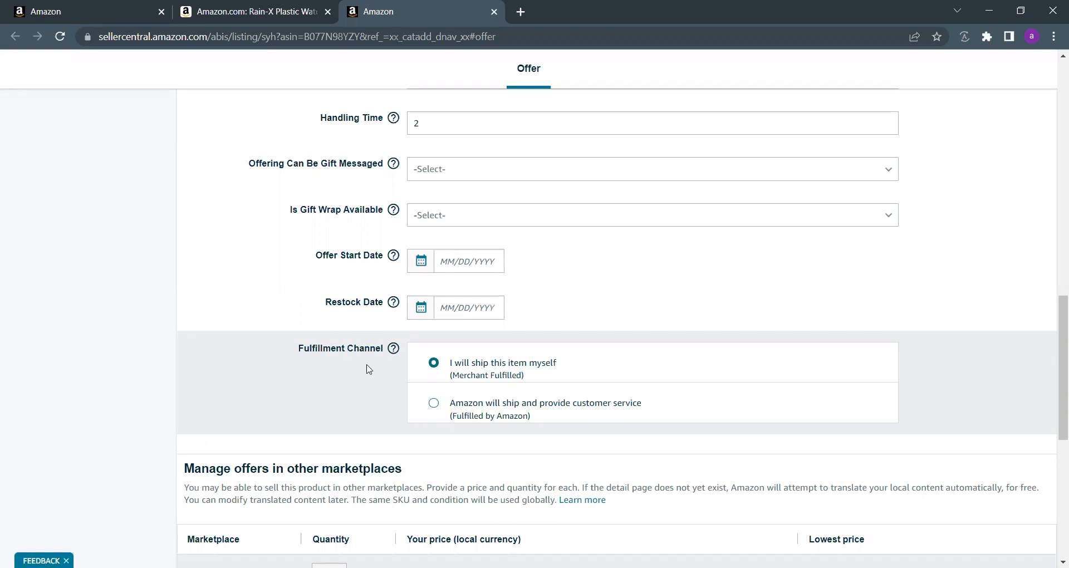
pyautogui.click(495, 369)
pyautogui.click(435, 404)
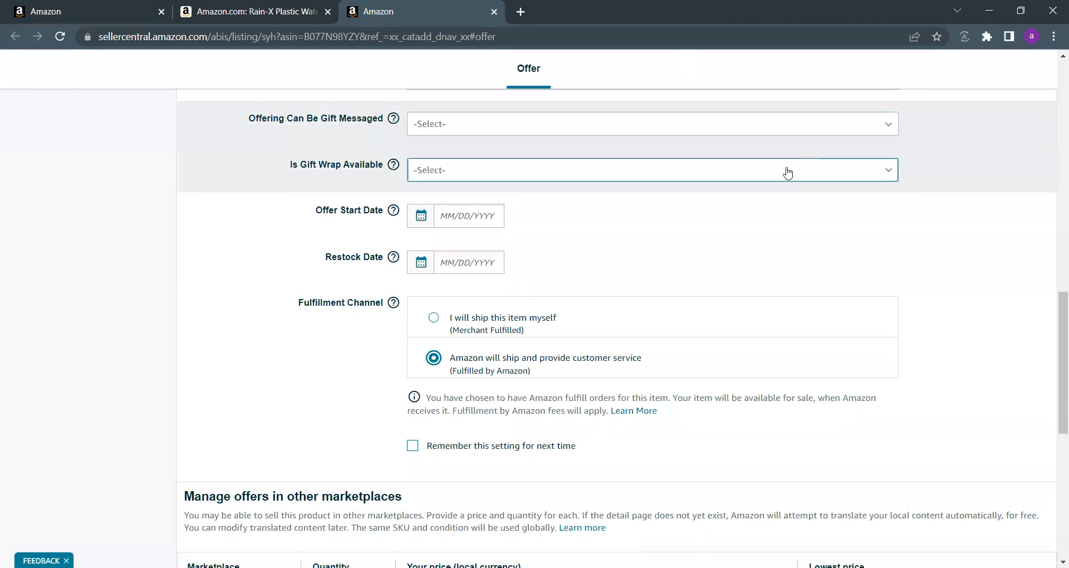
pyautogui.click(471, 322)
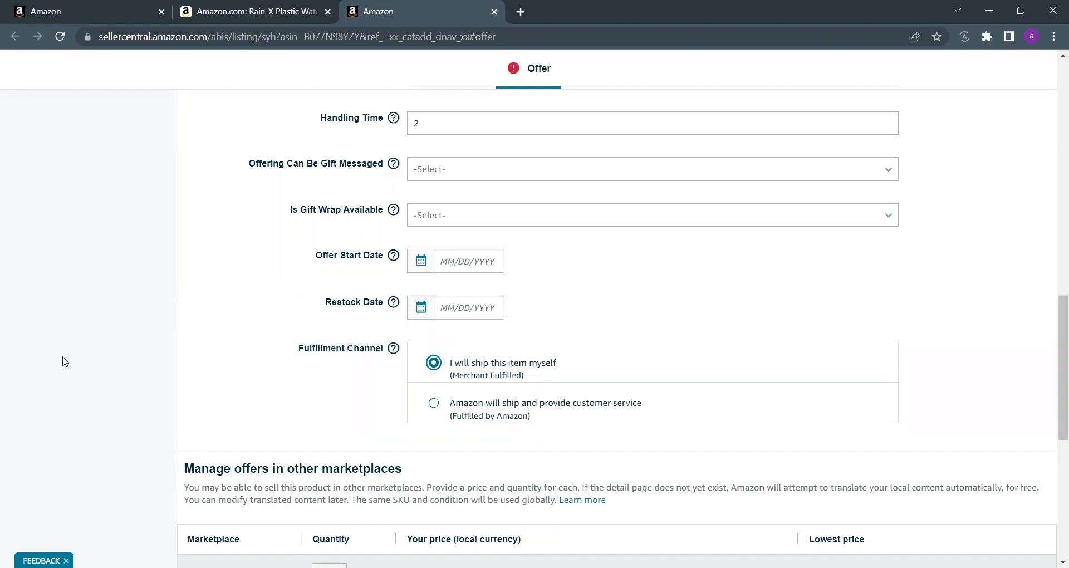
# Step: Examine the offer settings for the other marketplaces and look back over the whole offer form up to the product details
pyautogui.scroll(-1, 68, 363)
pyautogui.scroll(-4, 70, 366)
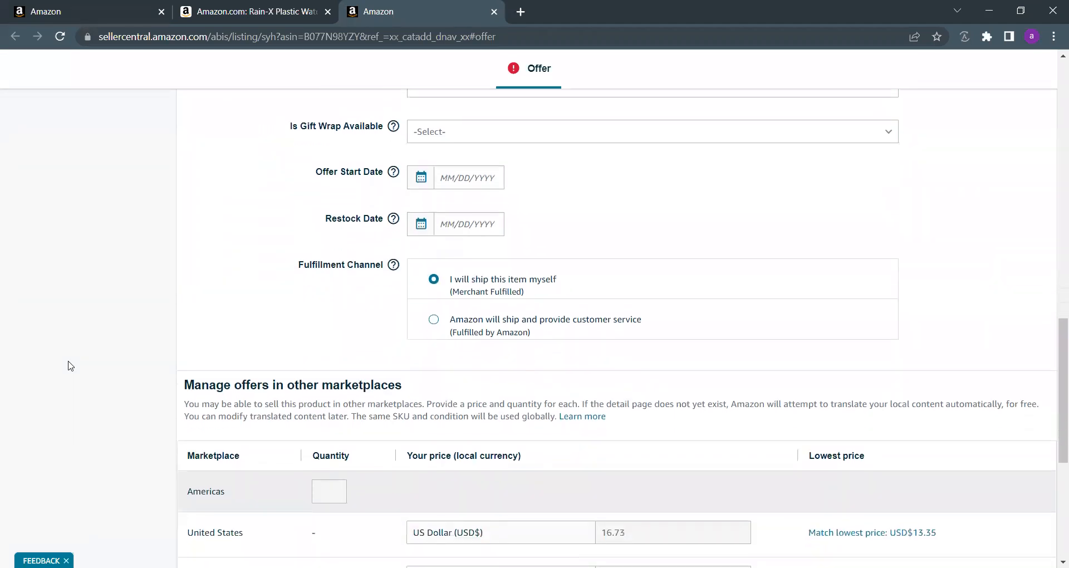
pyautogui.scroll(1, 70, 366)
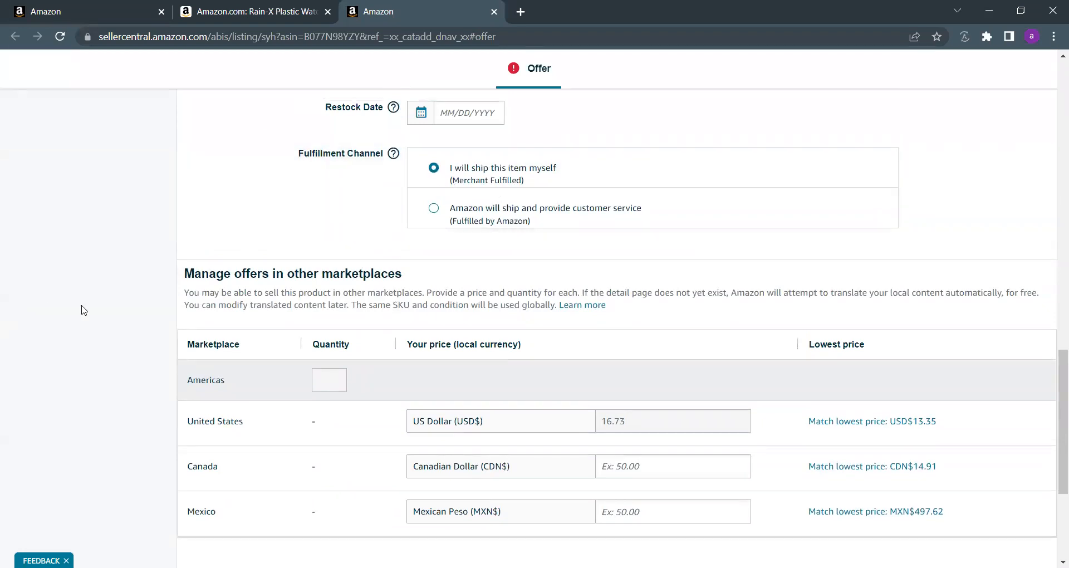
pyautogui.scroll(-3, 84, 310)
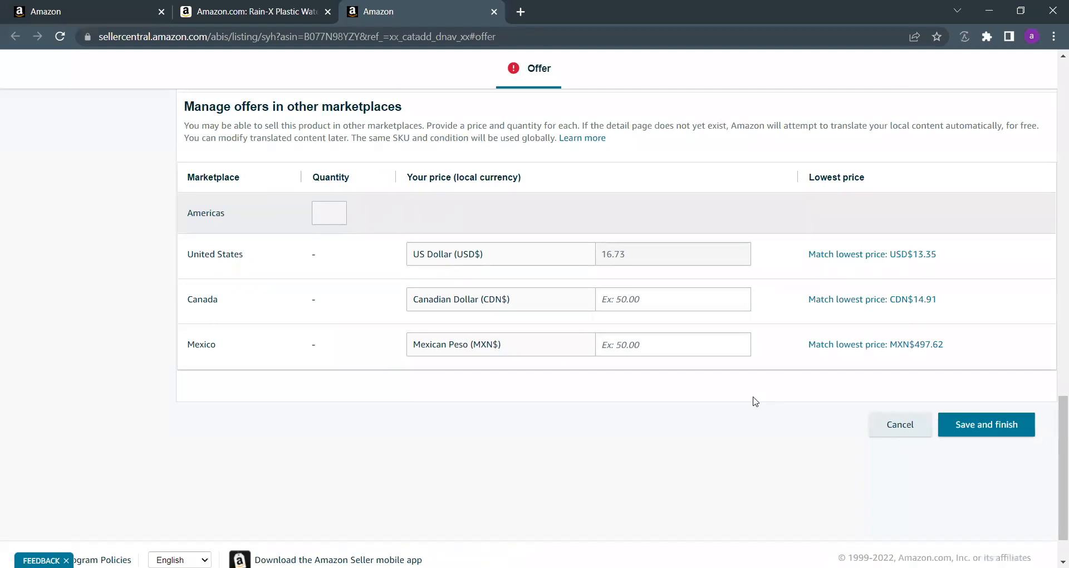
pyautogui.scroll(1, 755, 401)
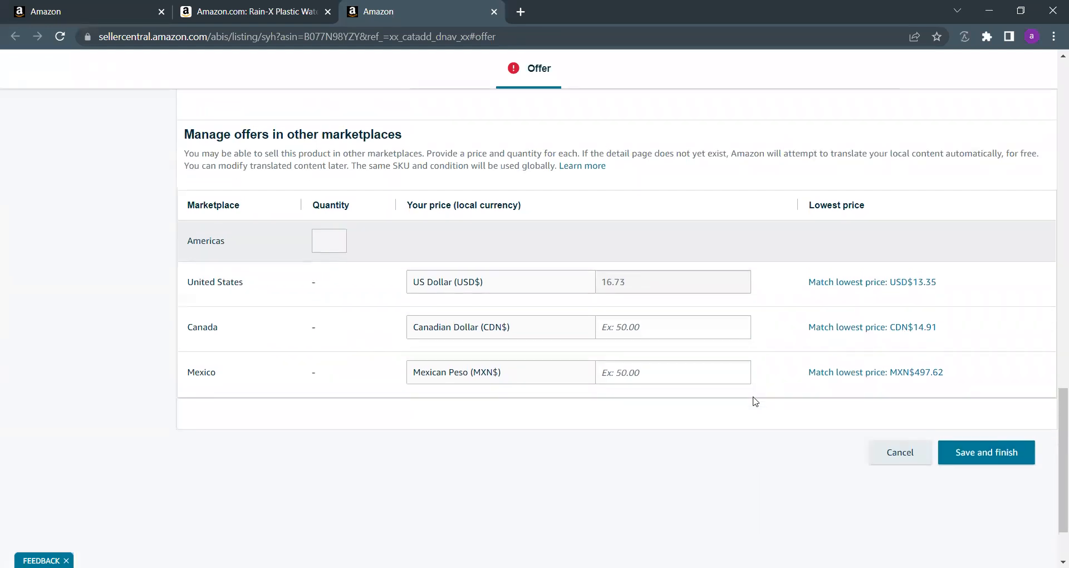
pyautogui.scroll(3, 755, 401)
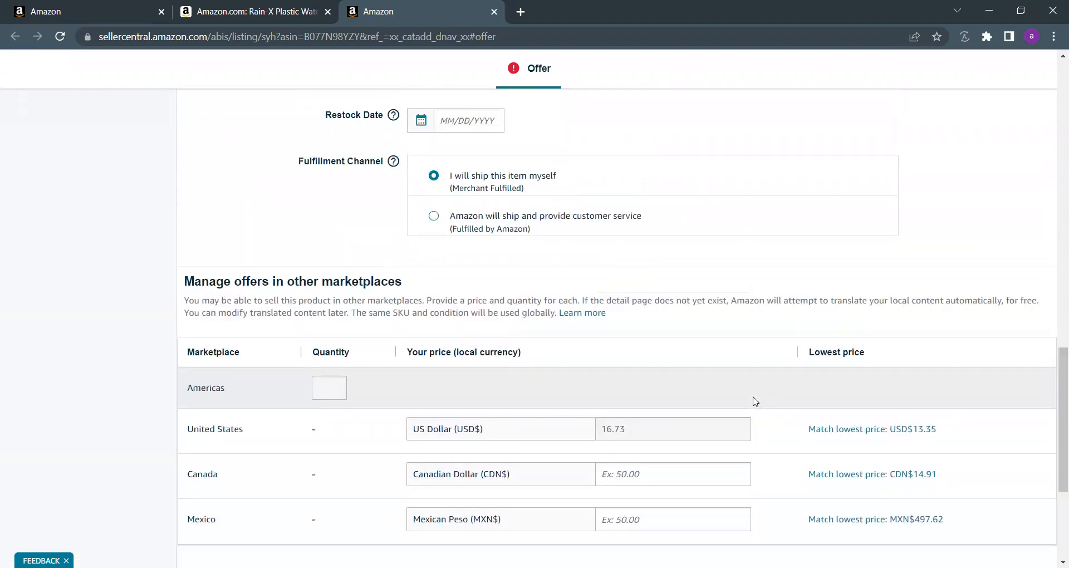
pyautogui.scroll(20, 755, 401)
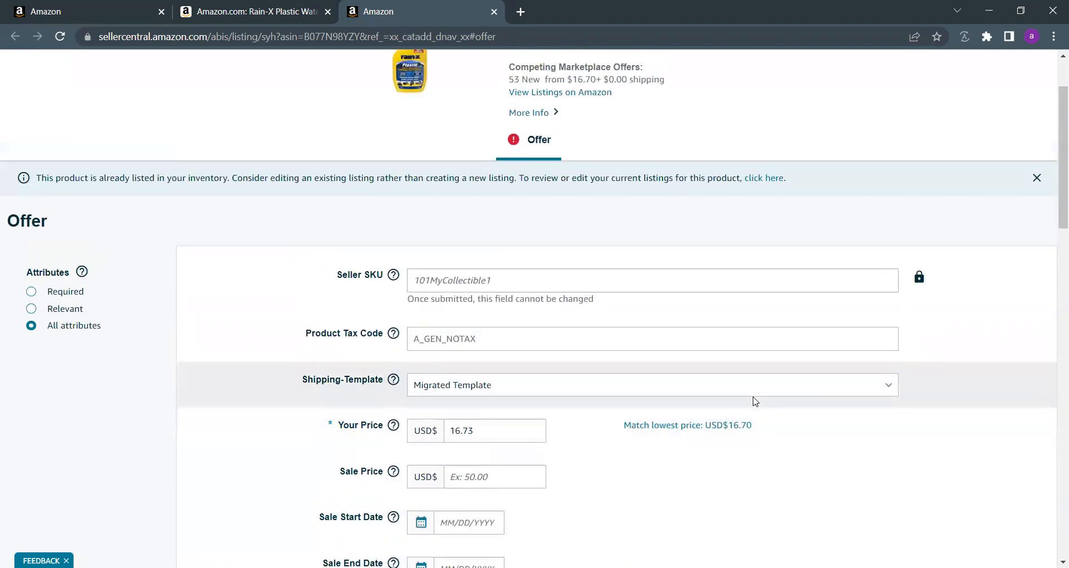
pyautogui.scroll(2, 755, 401)
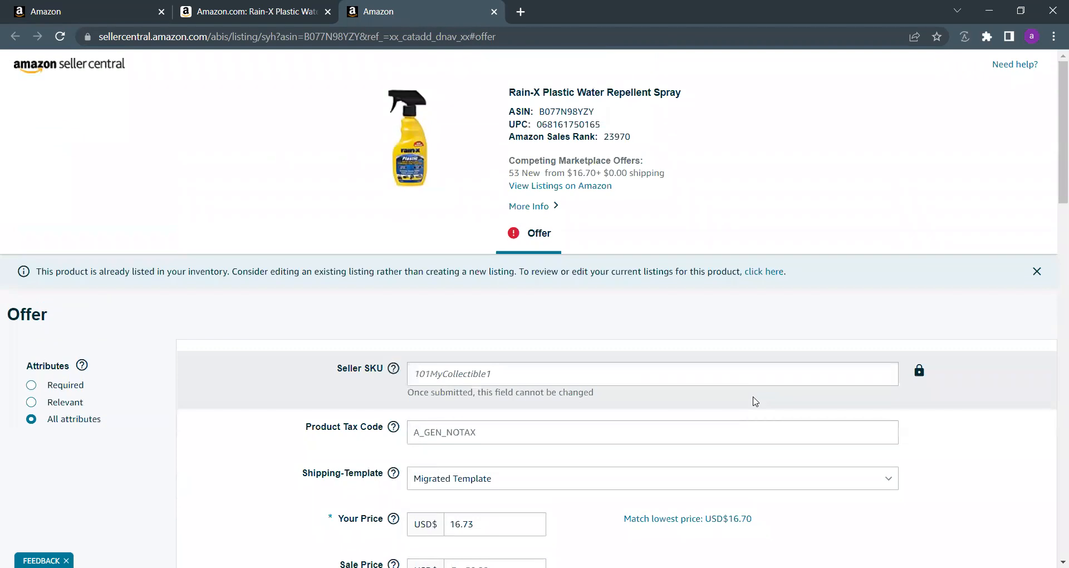